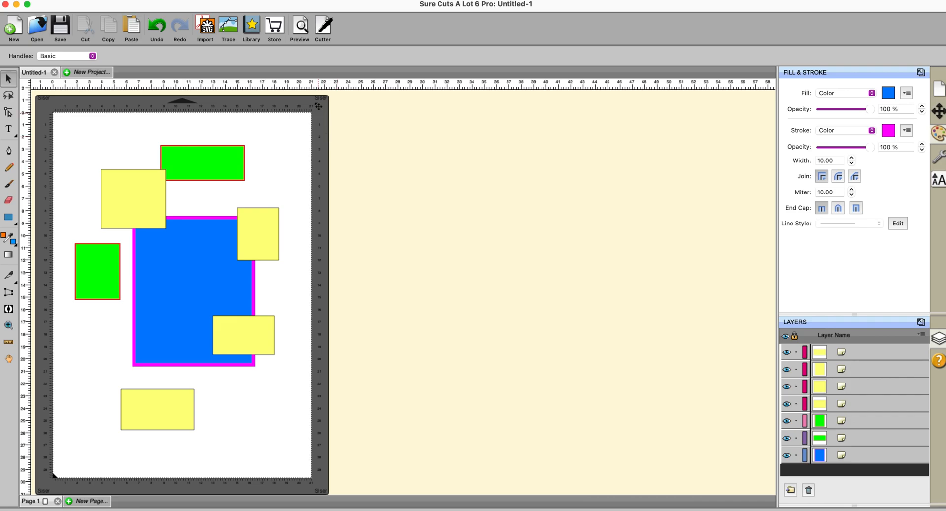
- Zoom out of the canvas one level and zoom back in one level
left_click(337, 2)
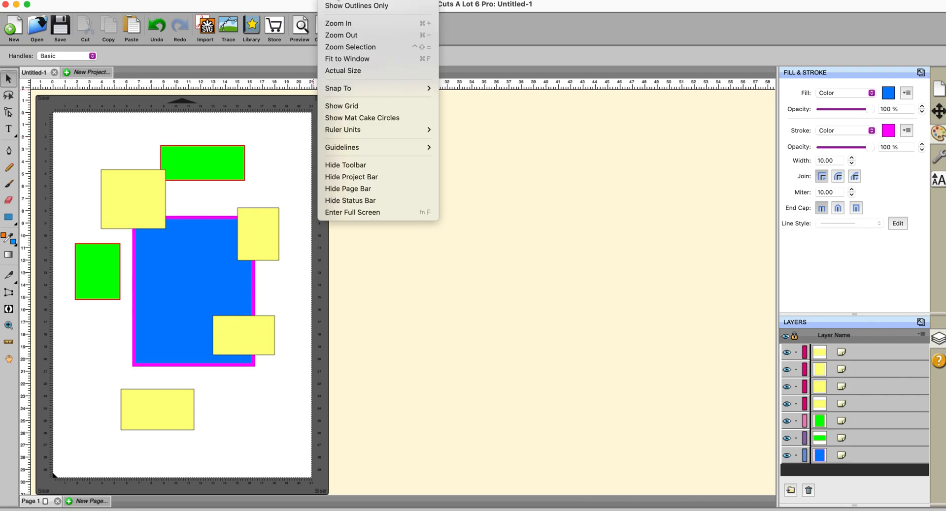
left_click(341, 35)
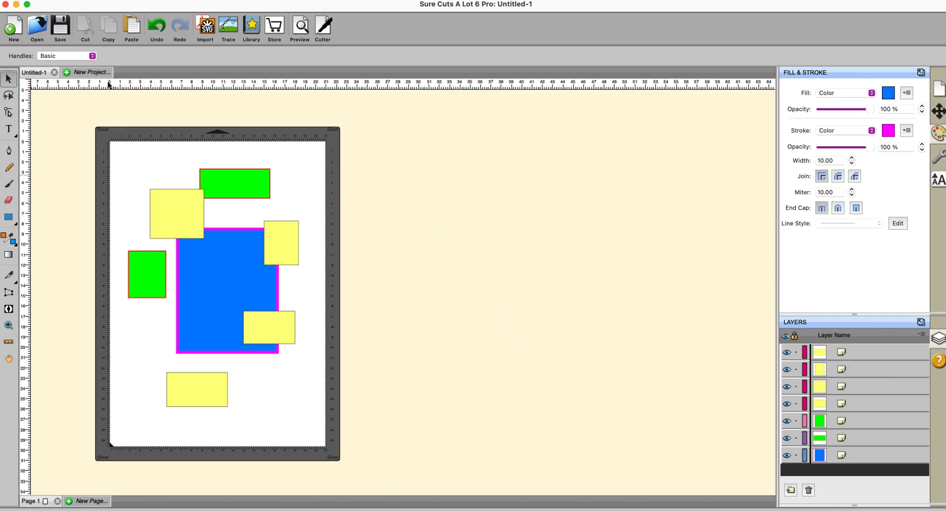
key("super+plus")
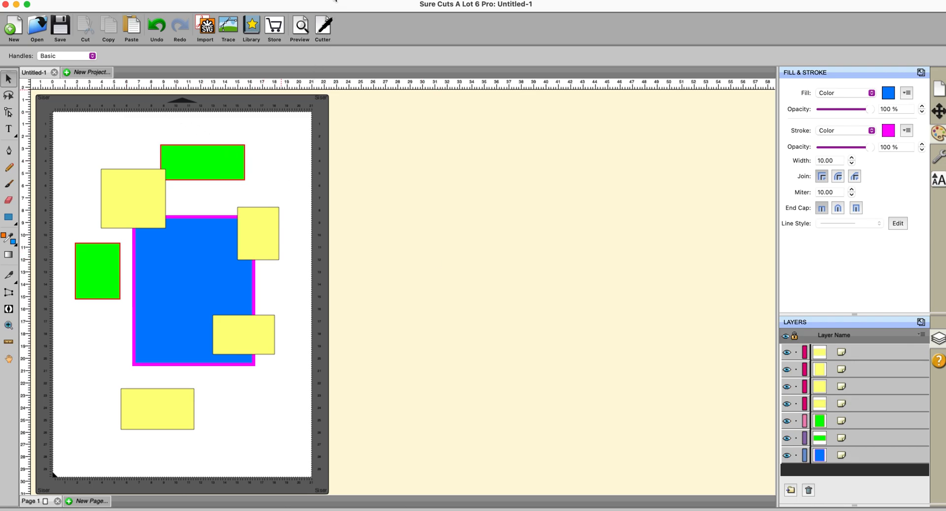
- Hide the project bar and show it again
left_click(335, 0)
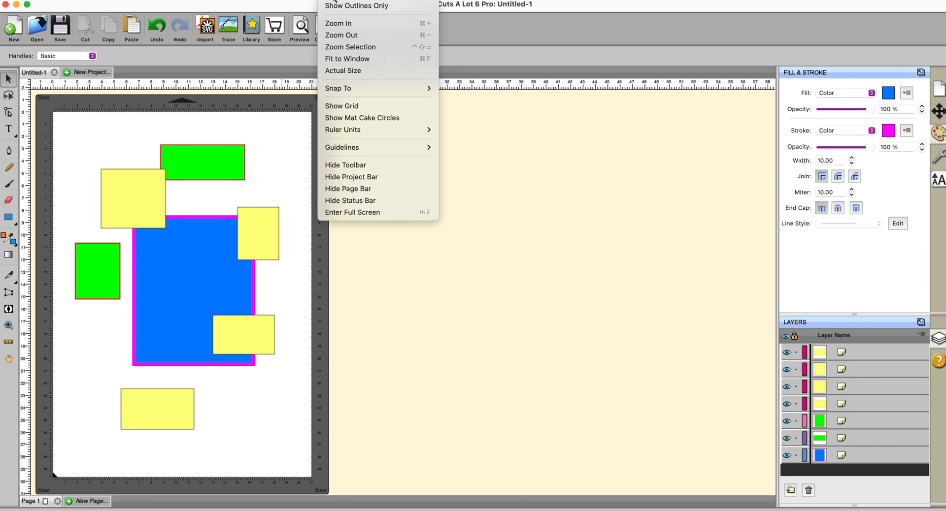
left_click(341, 178)
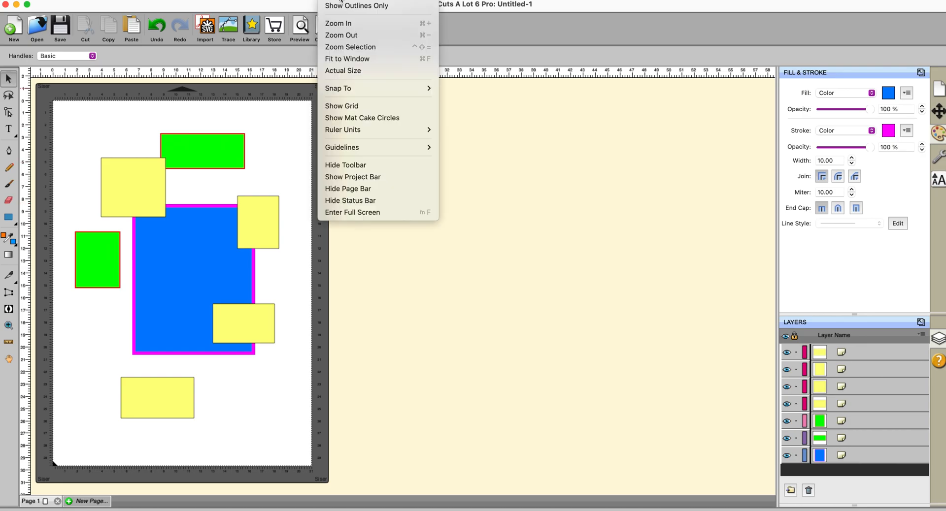
left_click(365, 177)
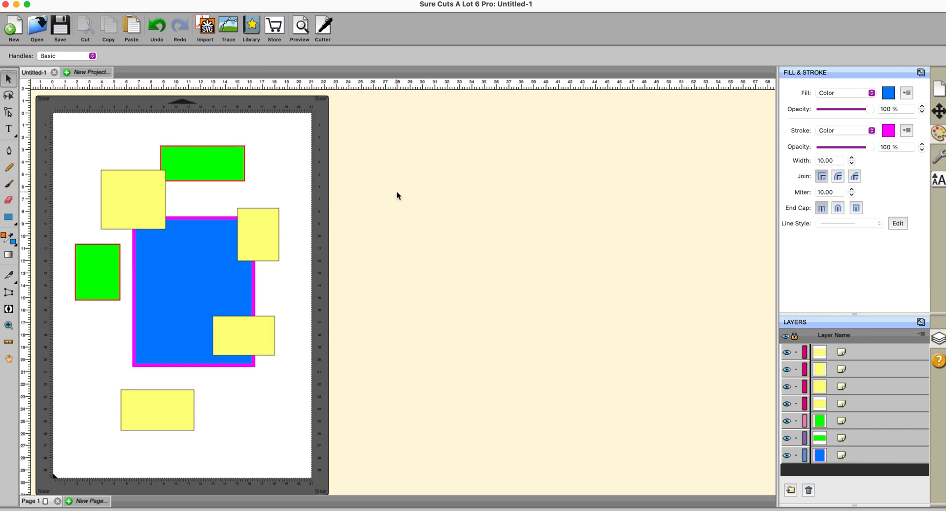
- Draw an arrow shape beside the mat and delete it
left_click(17, 225)
left_click_drag(17, 226, 42, 309)
left_click_drag(363, 218, 444, 298)
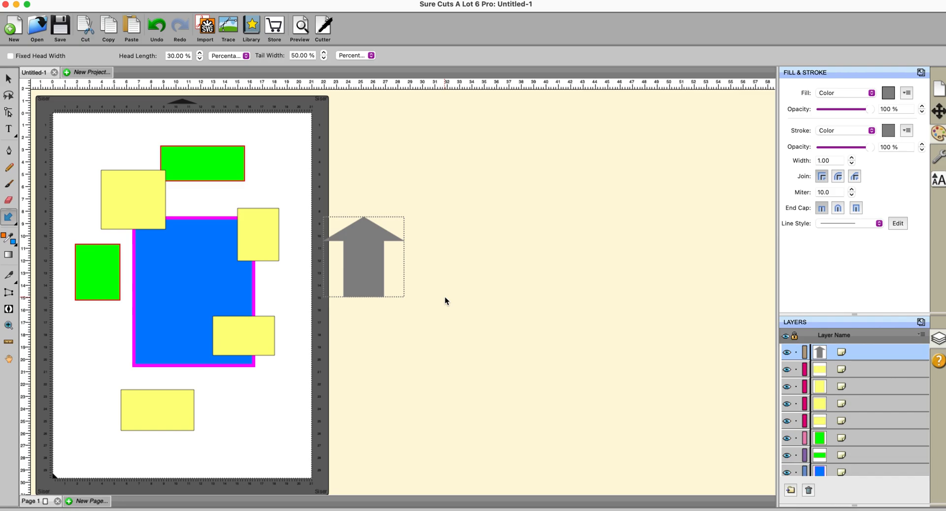
left_click(8, 78)
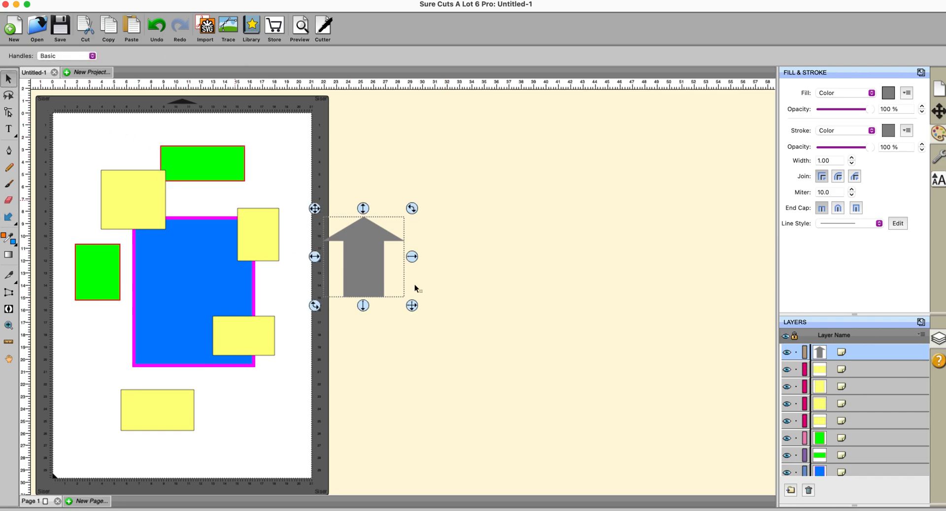
key("Delete")
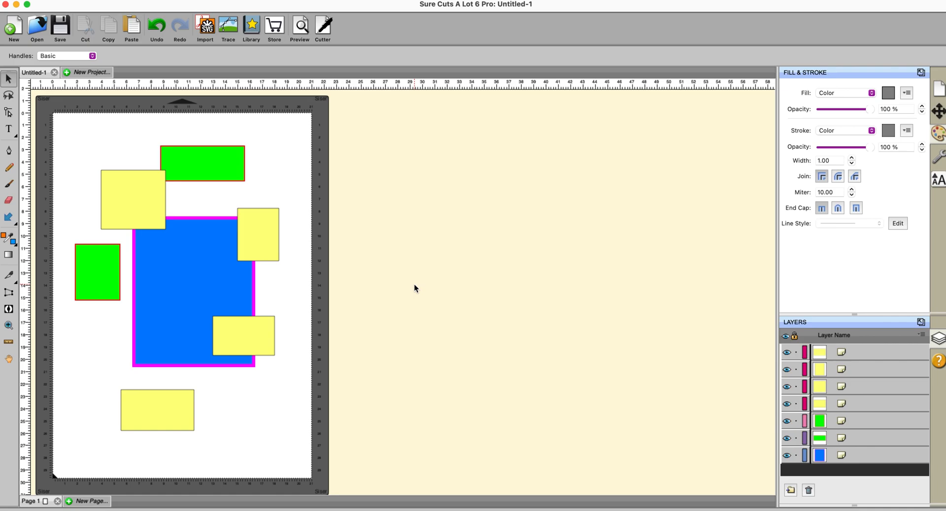
- Swap the fill and stroke of the yellow rectangle on the blue rectangle's upper-right corner, and swap them back
left_click(258, 234)
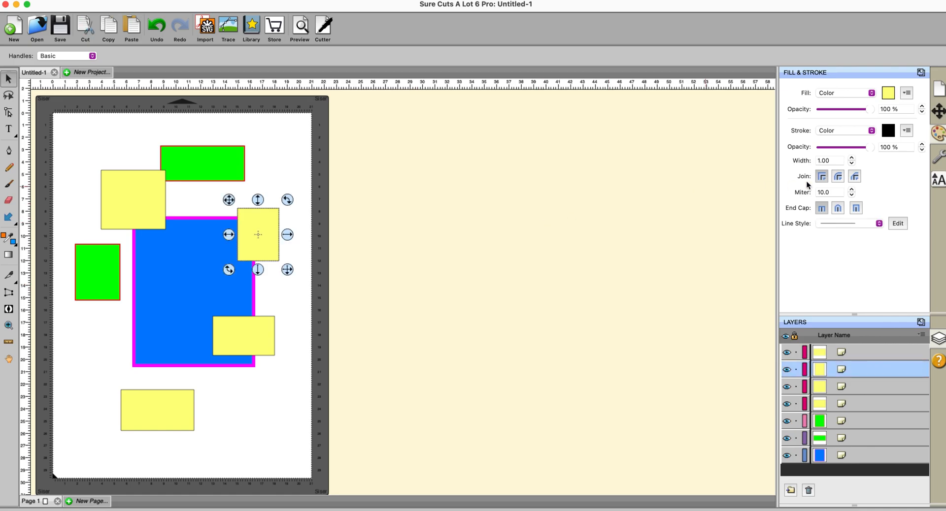
left_click(903, 129)
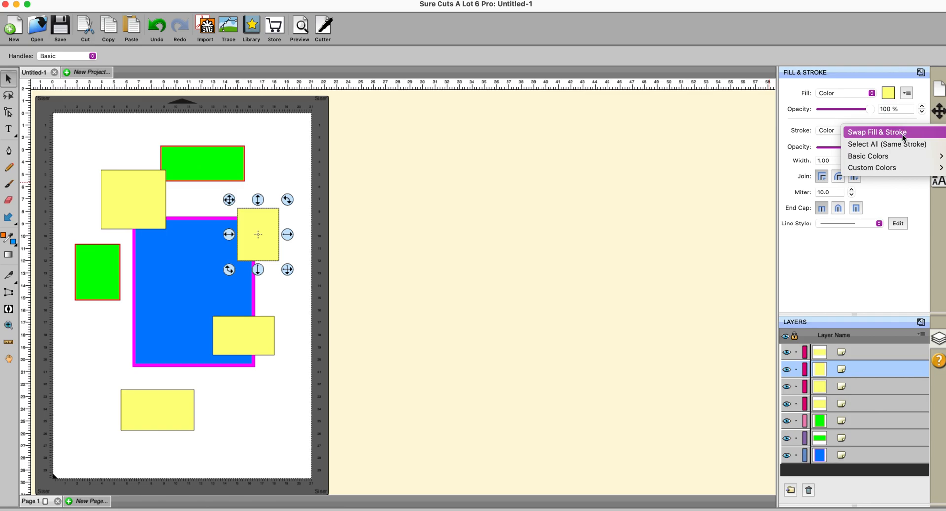
left_click(902, 133)
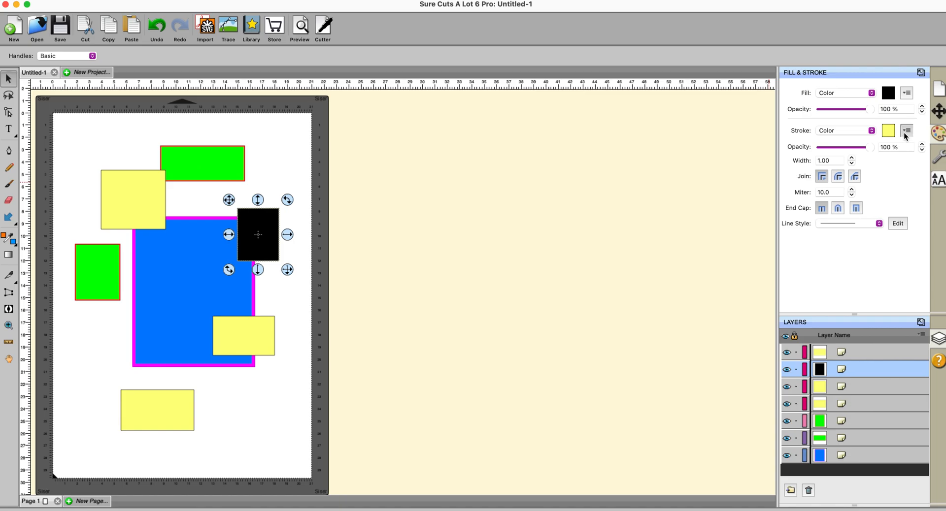
left_click(904, 129)
left_click(902, 133)
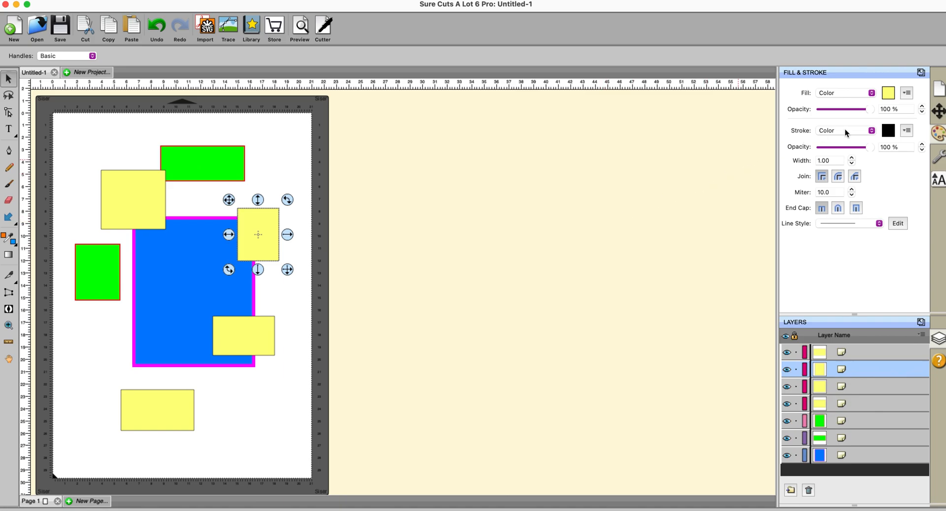
left_click(905, 94)
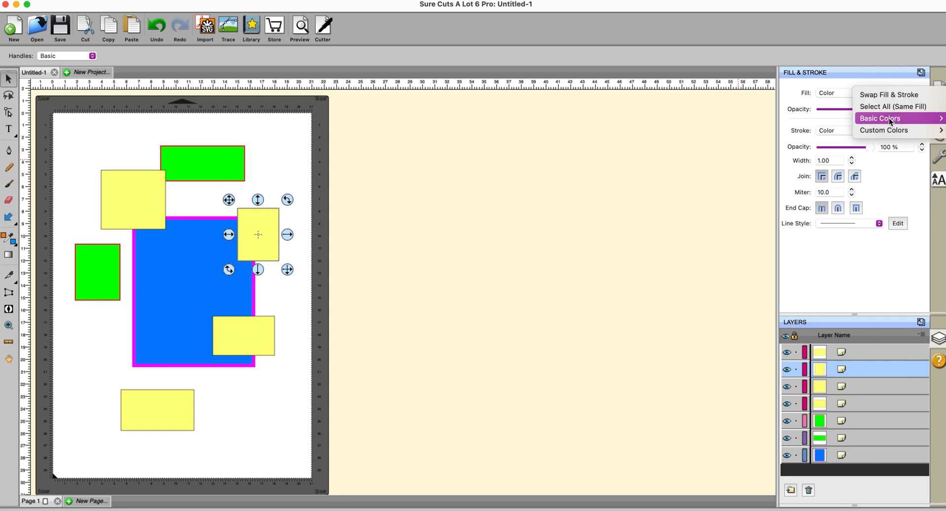
mouse_move(890, 120)
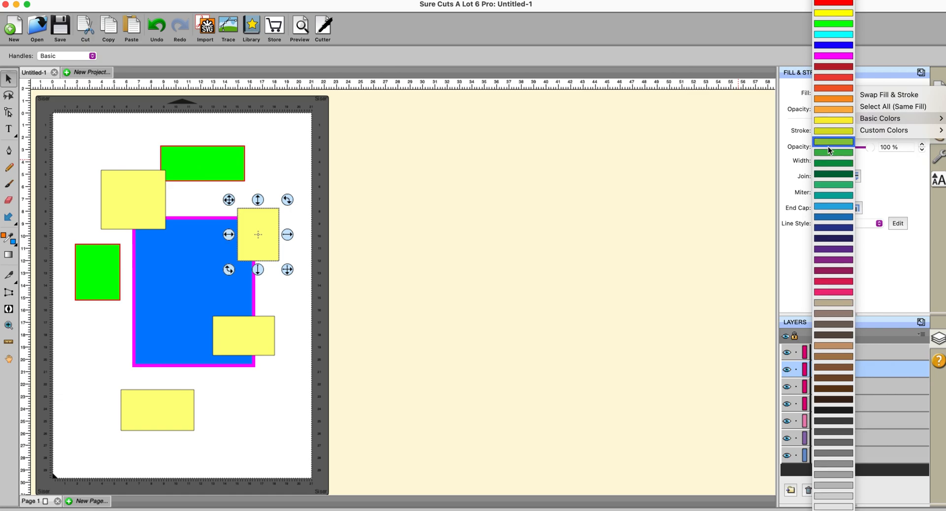
left_click(699, 151)
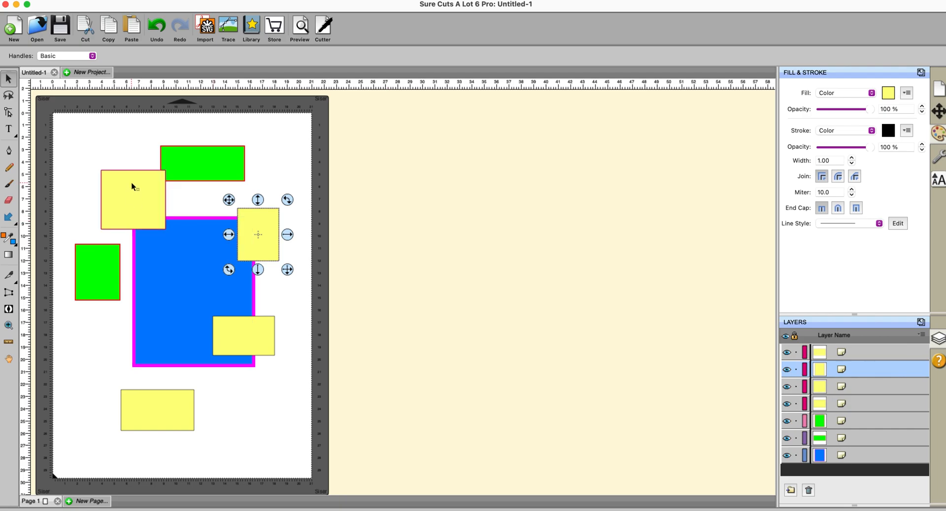
- Replace the yellow fill with red (FF0000) on all yellow rectangles in the drawing with the color replacement tool
left_click(167, 410)
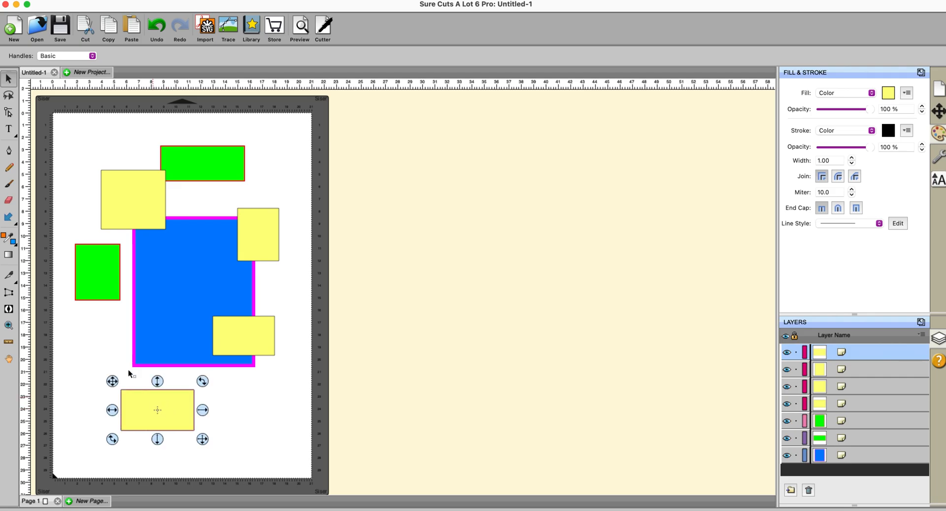
left_click(15, 245)
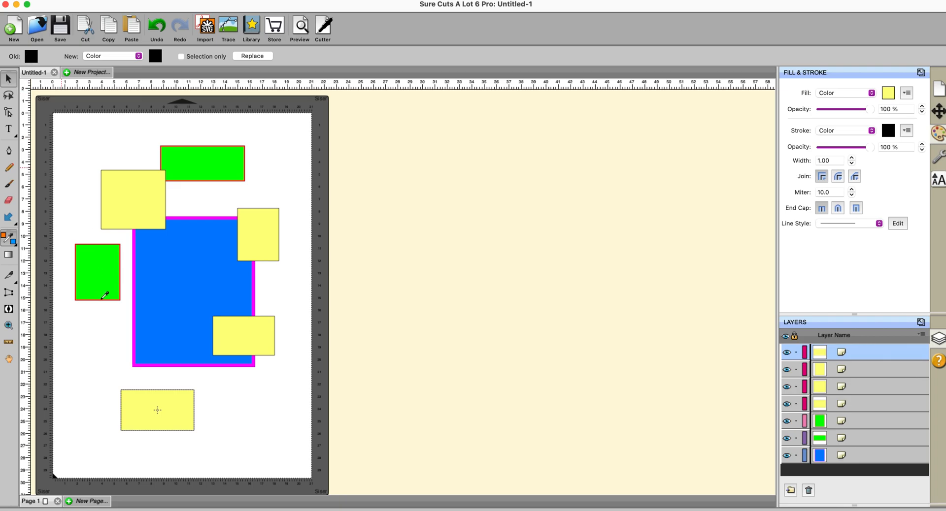
left_click(149, 416)
left_click(157, 57)
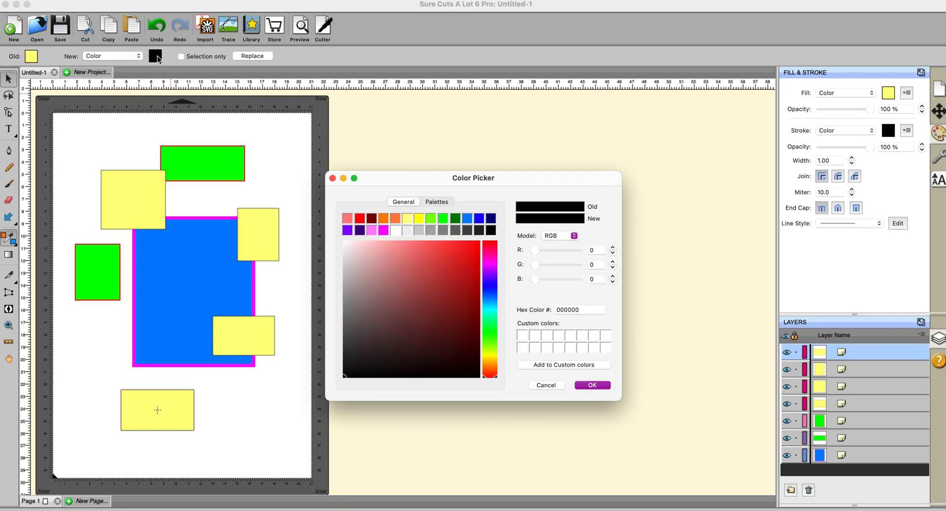
left_click(360, 219)
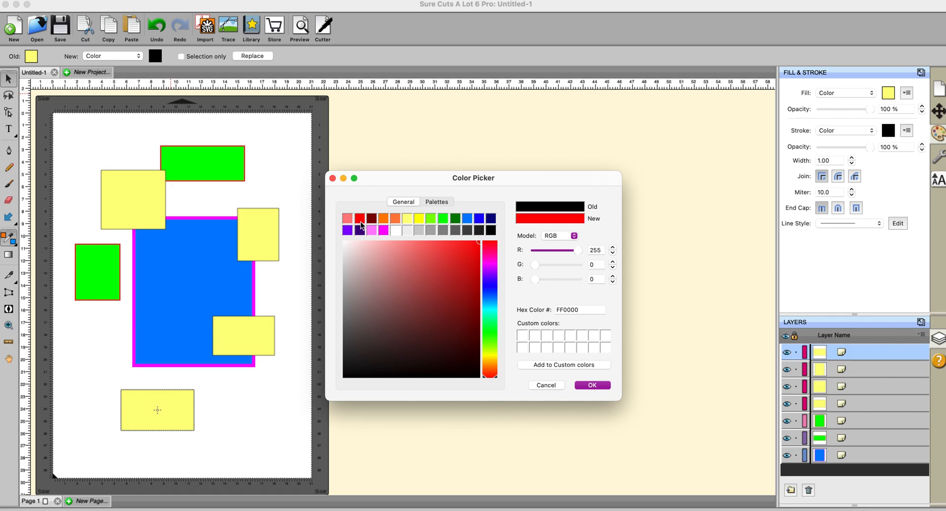
left_click(592, 386)
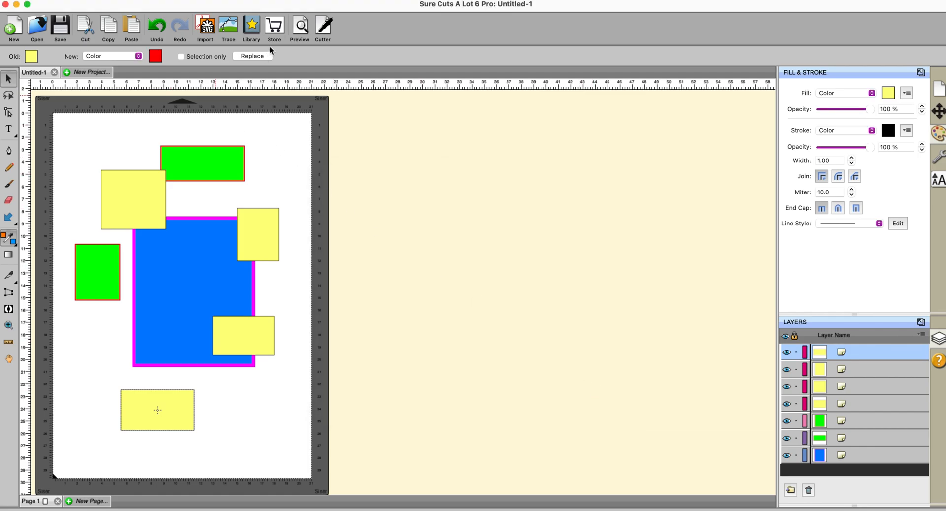
left_click(260, 56)
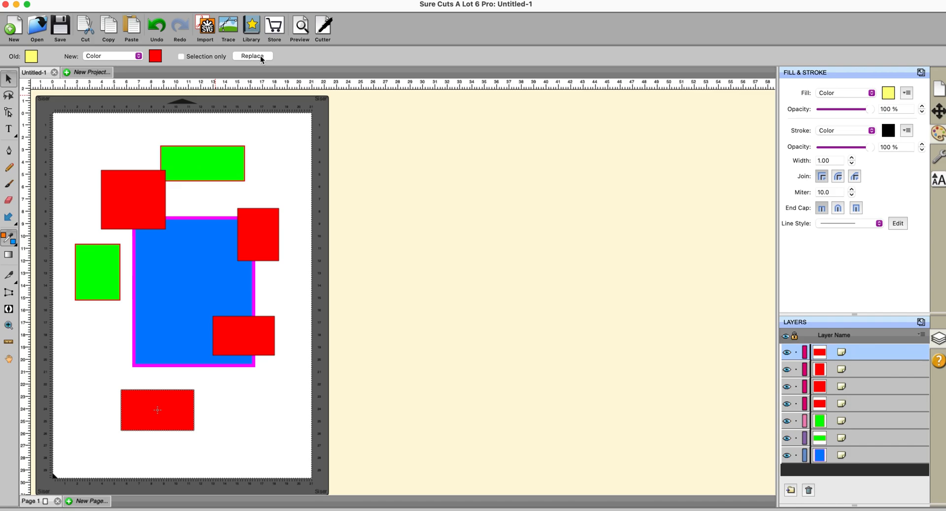
left_click(10, 79)
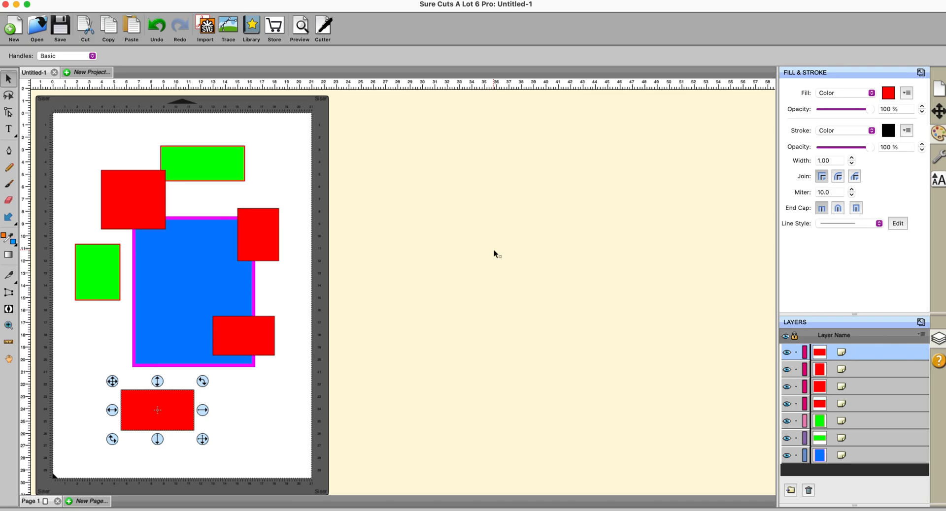
left_click(544, 246)
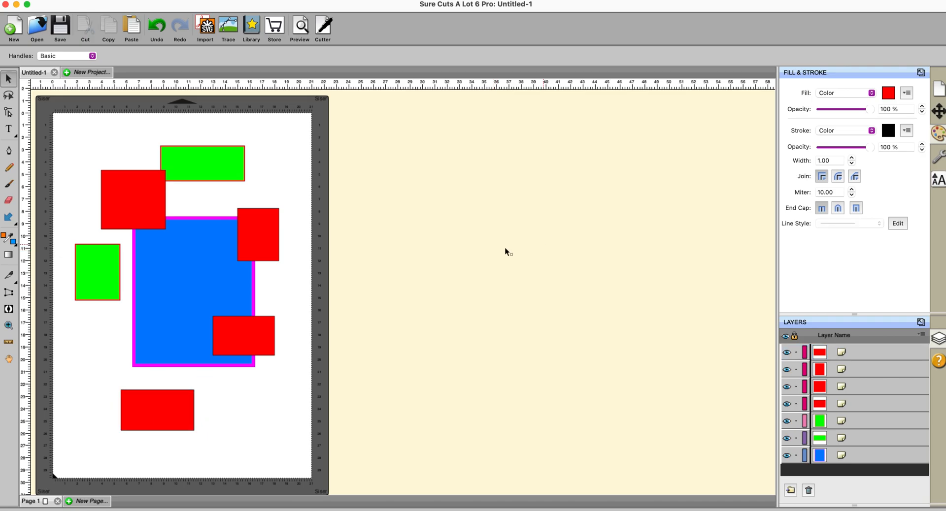
- Select all objects with the same red fill and group them
left_click(276, 238)
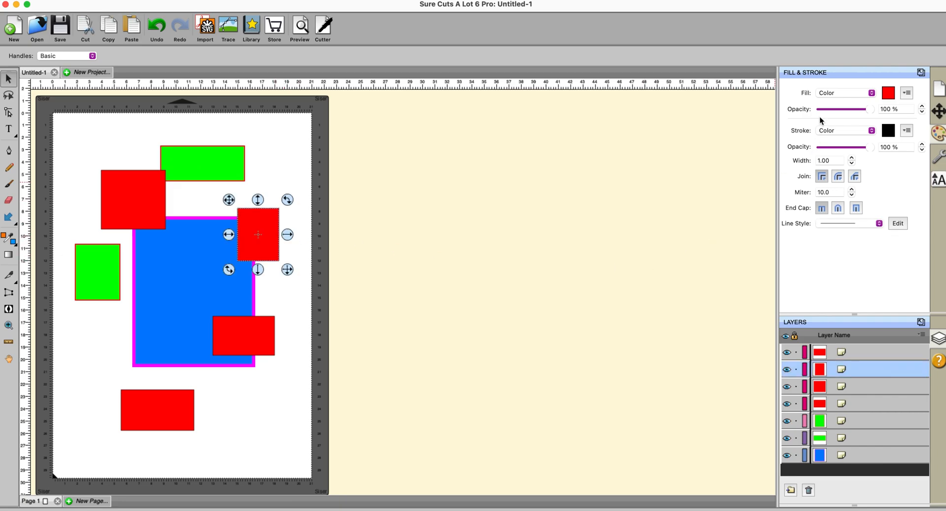
left_click(906, 93)
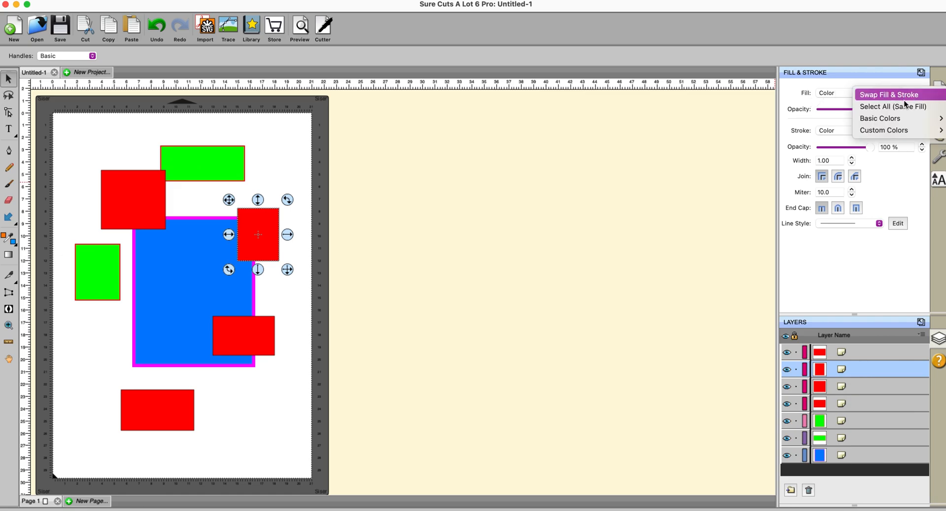
left_click(905, 107)
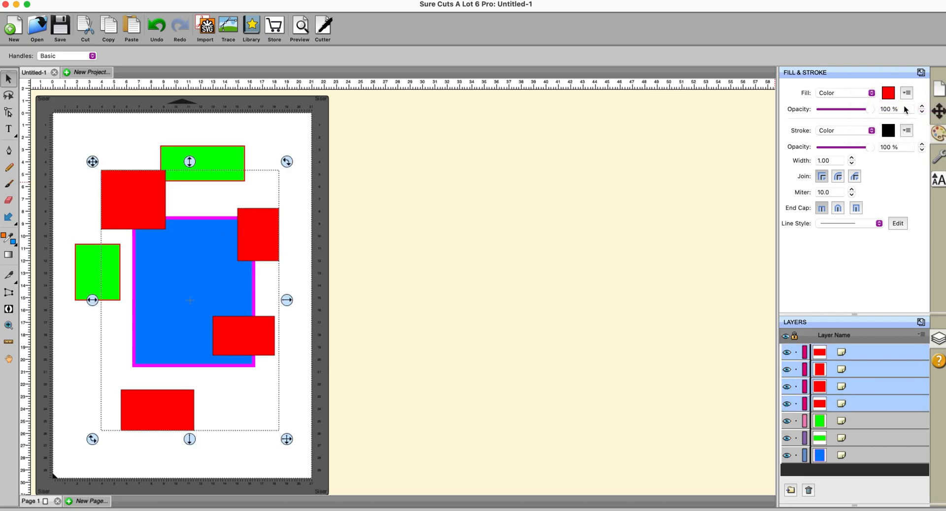
right_click(552, 209)
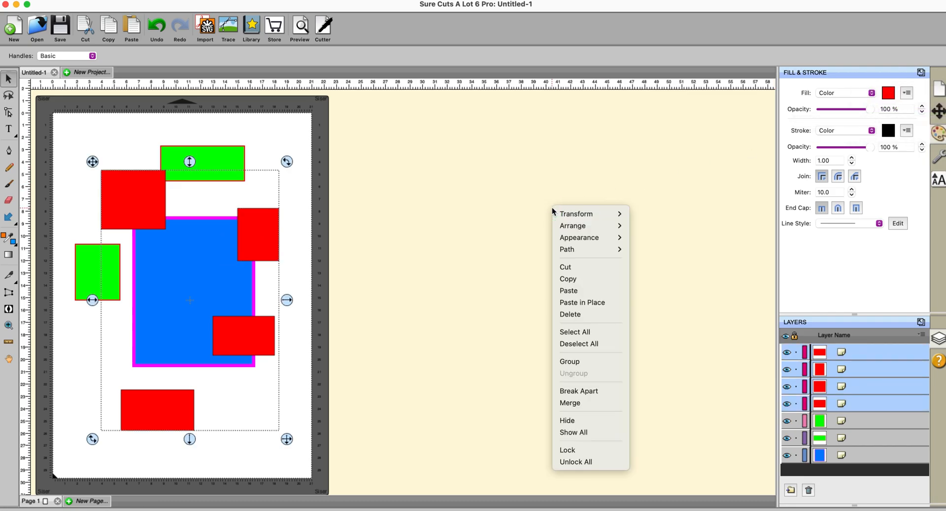
left_click(567, 363)
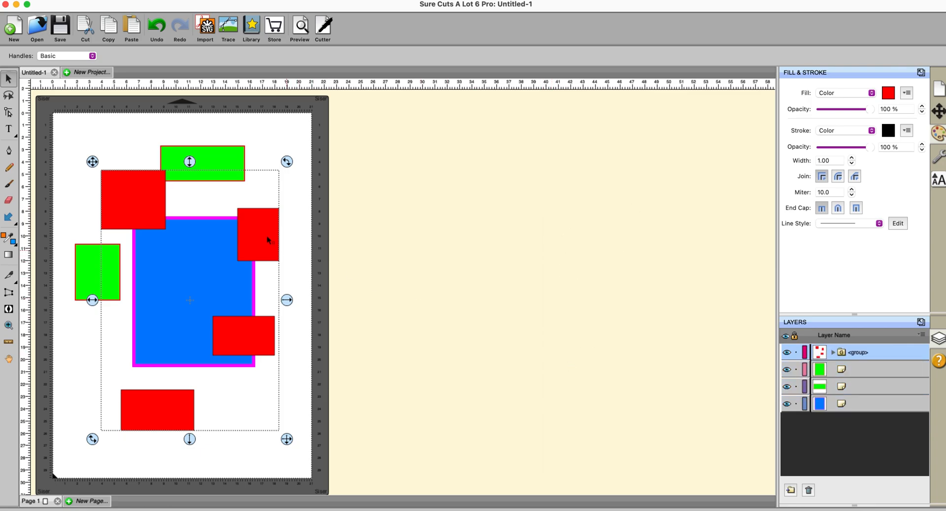
- Move the group of red rectangles slightly to the right on the mat and deselect it
mouse_move(265, 238)
left_mouse_down()
mouse_move(458, 229)
mouse_move(247, 234)
mouse_move(270, 230)
left_mouse_up()
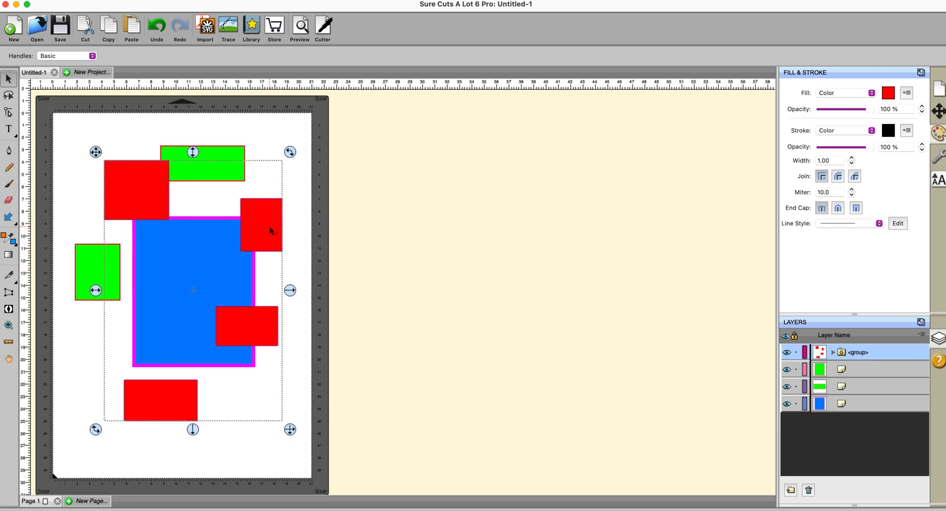
left_click_drag(254, 224, 280, 241)
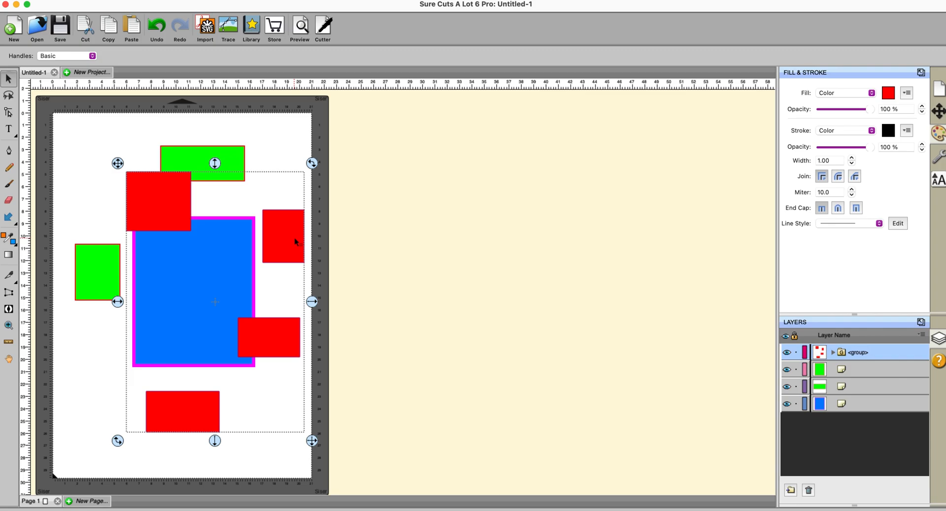
left_click(383, 247)
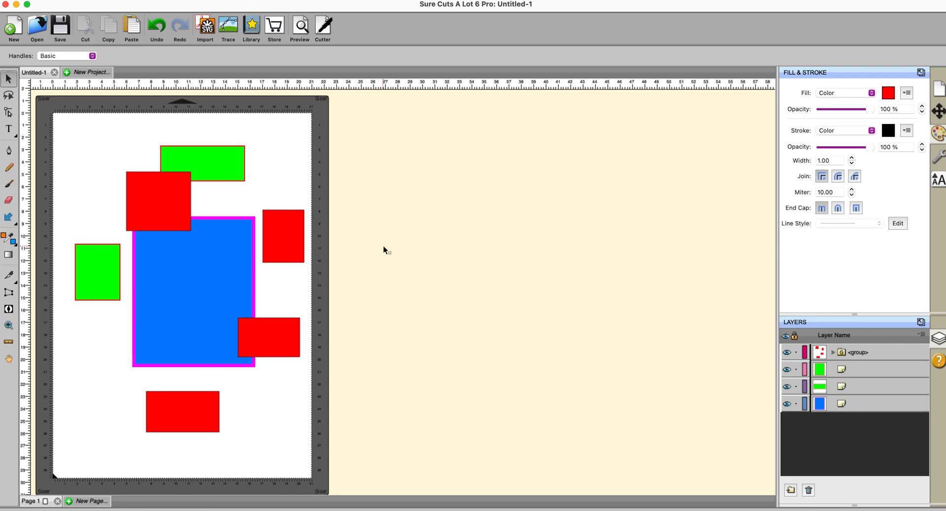
- Draw two overlapping red ellipses beside the mat, a tall one about 9 by 12 and a wide one about 14 by 11 ruler units
left_click(16, 226)
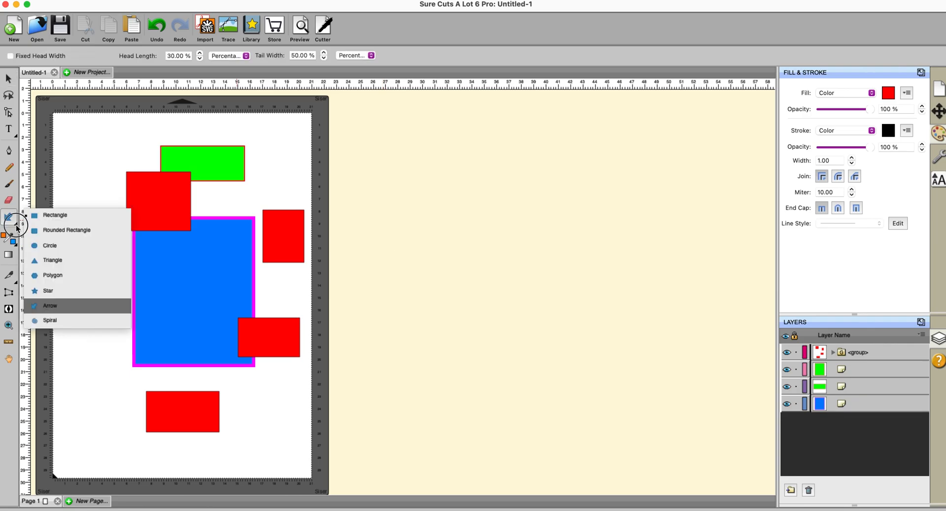
left_click(49, 245)
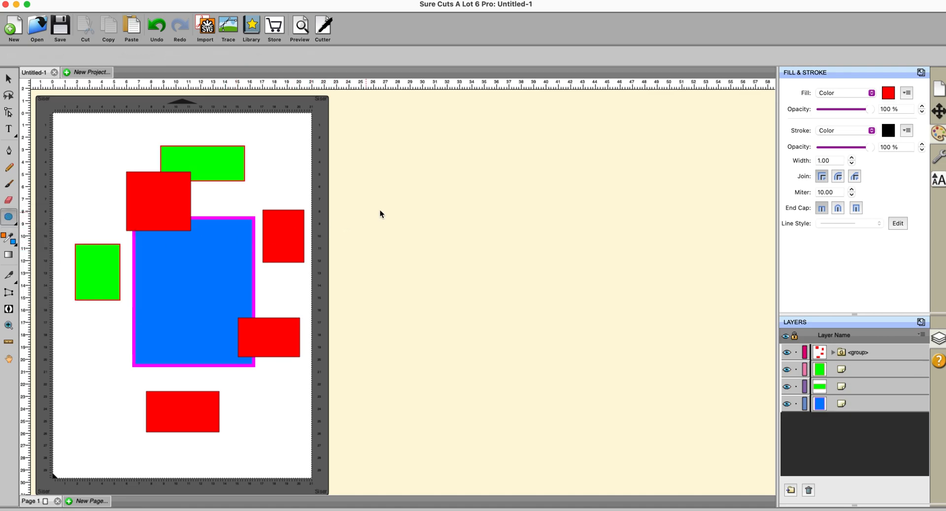
left_click_drag(380, 209, 494, 338)
left_click_drag(434, 181, 608, 312)
left_click(7, 77)
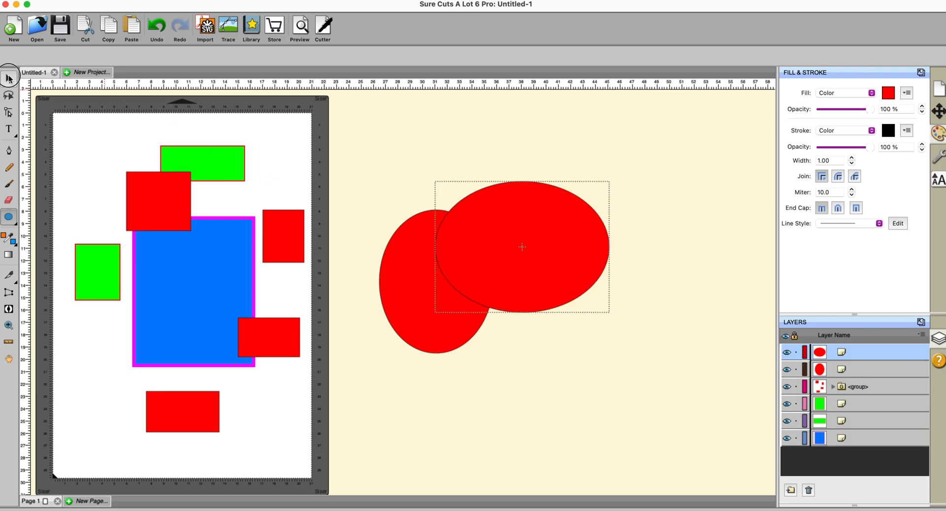
- Divide the two overlapping red ellipses beside the mat into separate pieces
left_click_drag(334, 131, 688, 452)
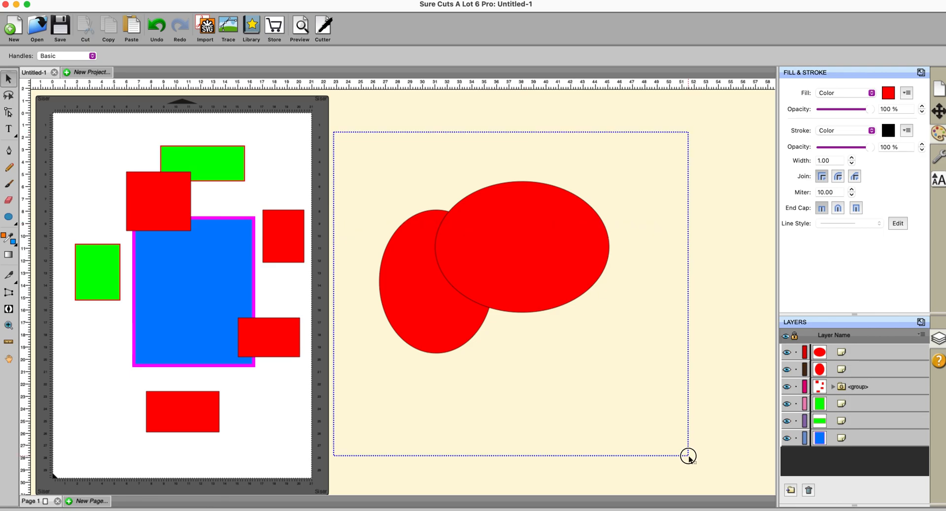
left_click(211, 2)
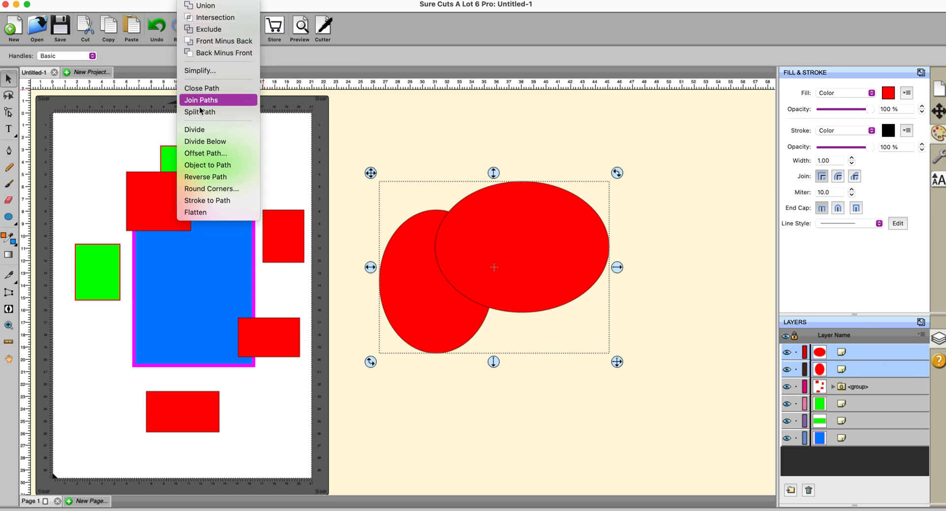
left_click(200, 130)
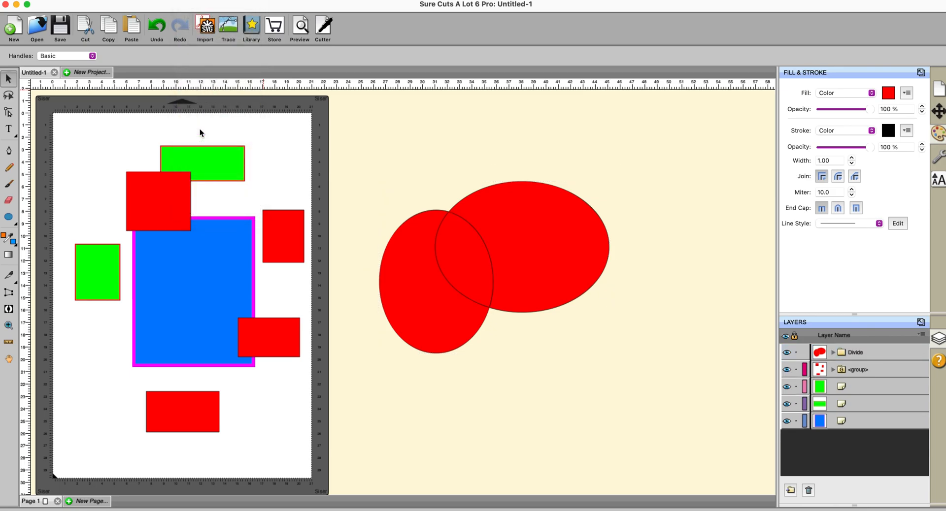
- Pull the lower-left crescent downward and the large right-hand piece to the right, away from the overlap piece, and deselect
left_click_drag(451, 328, 448, 401)
left_click_drag(535, 292, 628, 297)
left_click(577, 367)
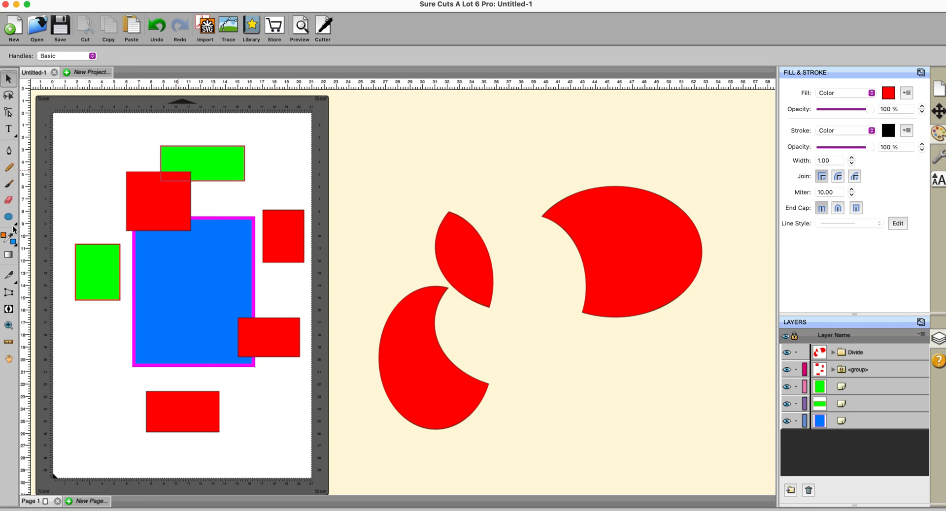
- Insert the Asterix shape from the library's Basic Shapes and enlarge it to about 14 by 14 ruler units beside the mat
left_click(251, 28)
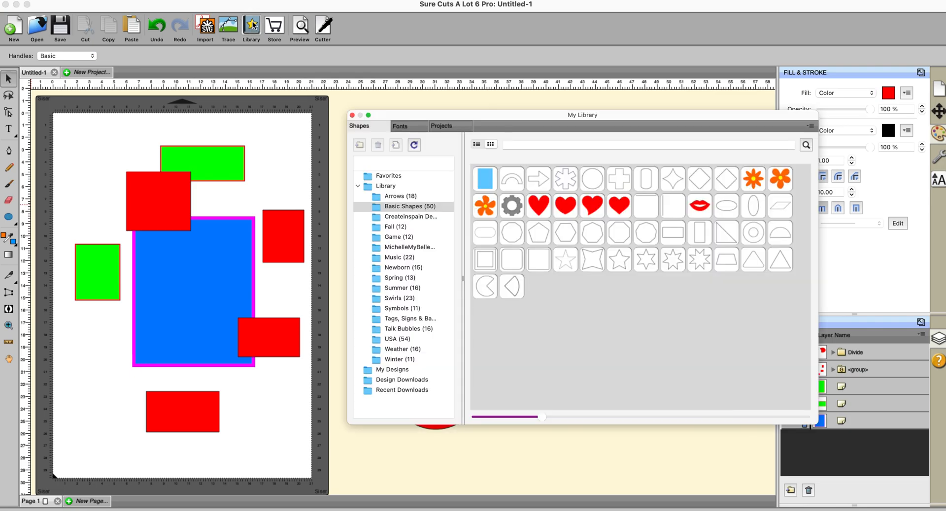
double_click(553, 173)
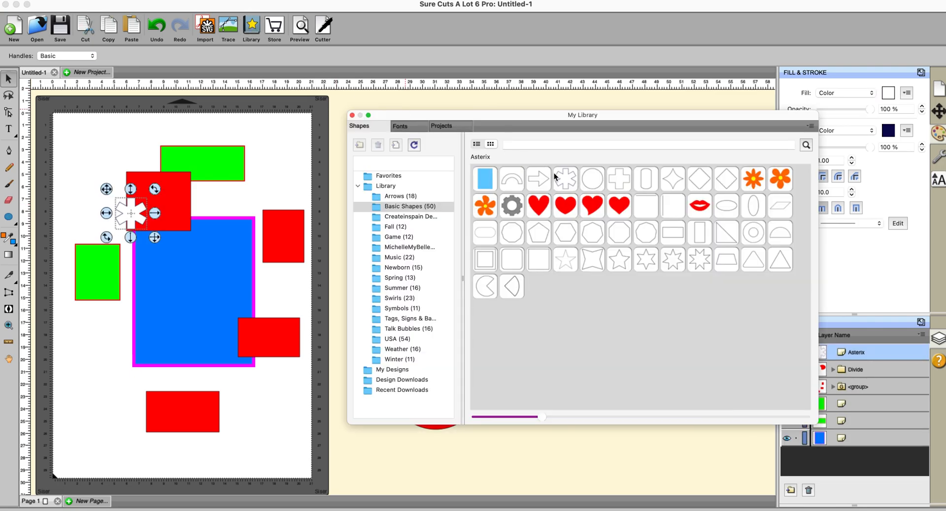
left_click(351, 115)
mouse_move(129, 211)
left_mouse_down()
mouse_move(386, 197)
mouse_move(560, 371)
left_mouse_up()
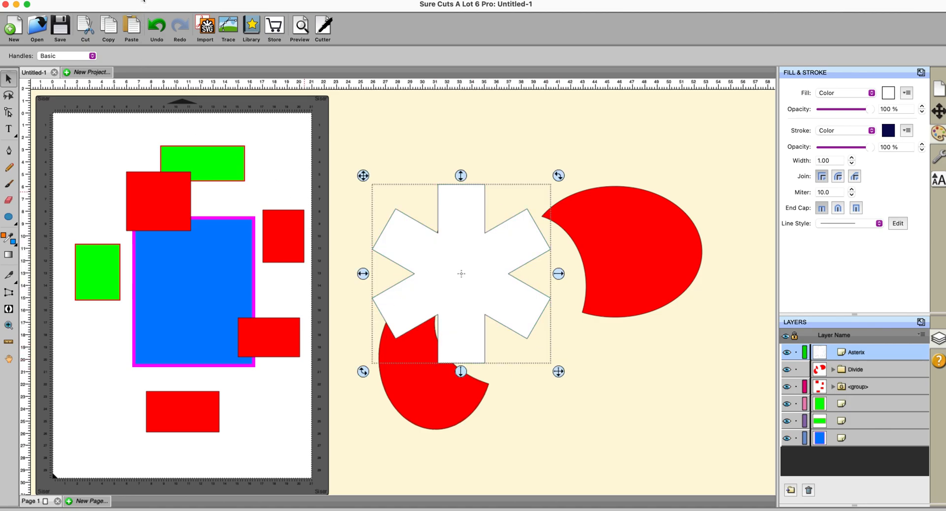
- Round the asterisk's corners with the Rounded corner type and a radius of 1.45 cm
left_click(143, 1)
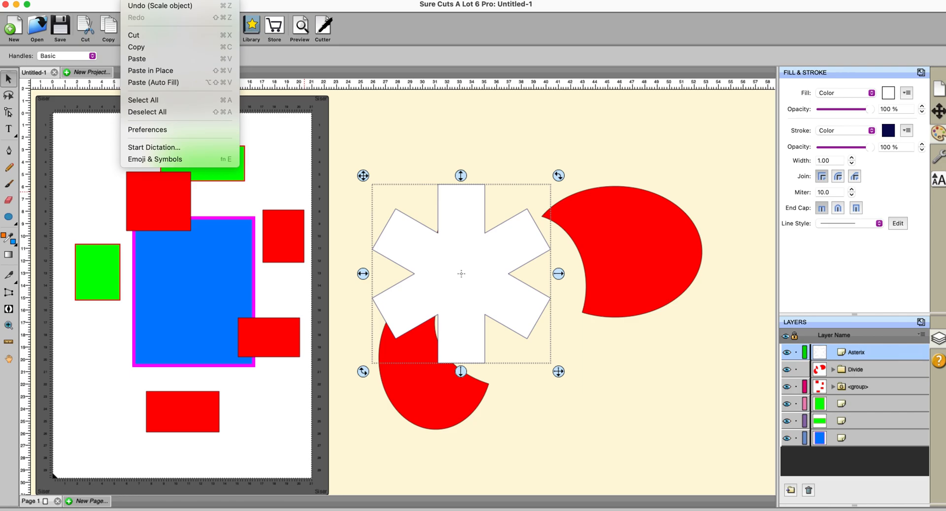
mouse_move(190, 1)
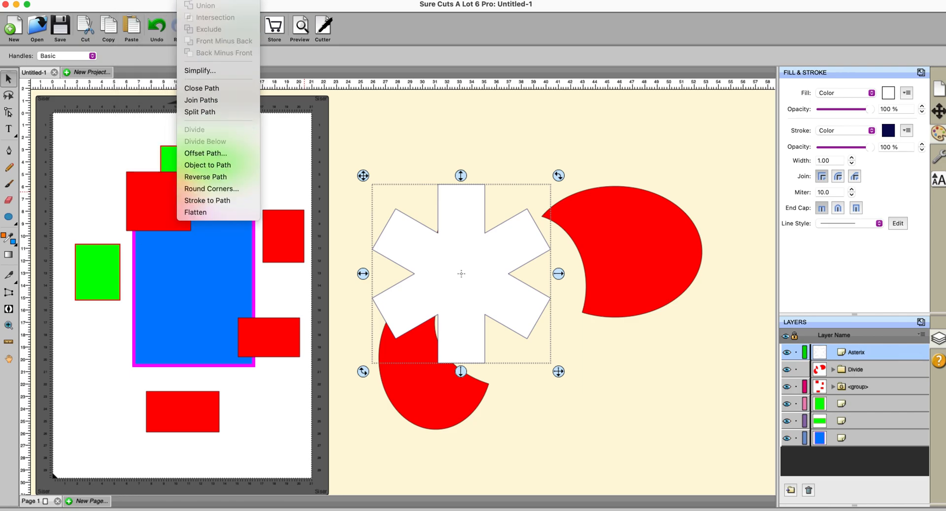
left_click(211, 190)
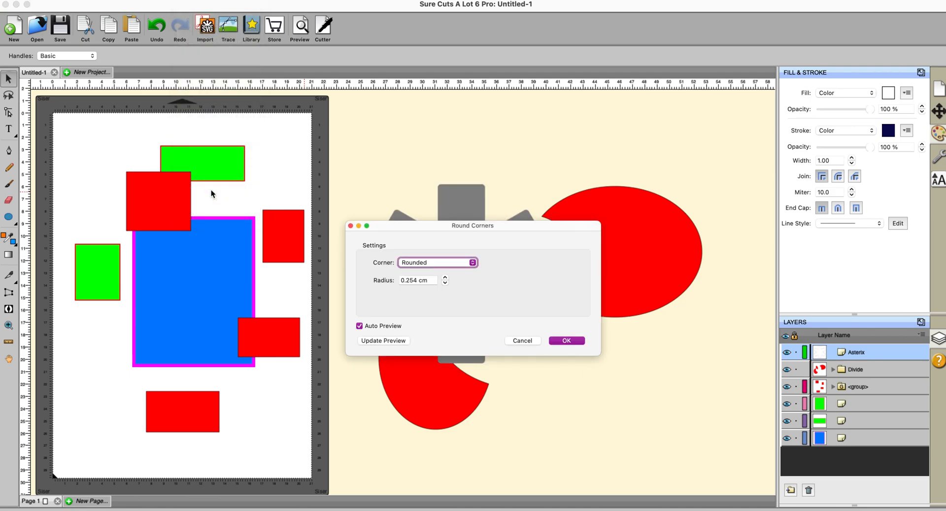
left_click_drag(451, 225, 672, 140)
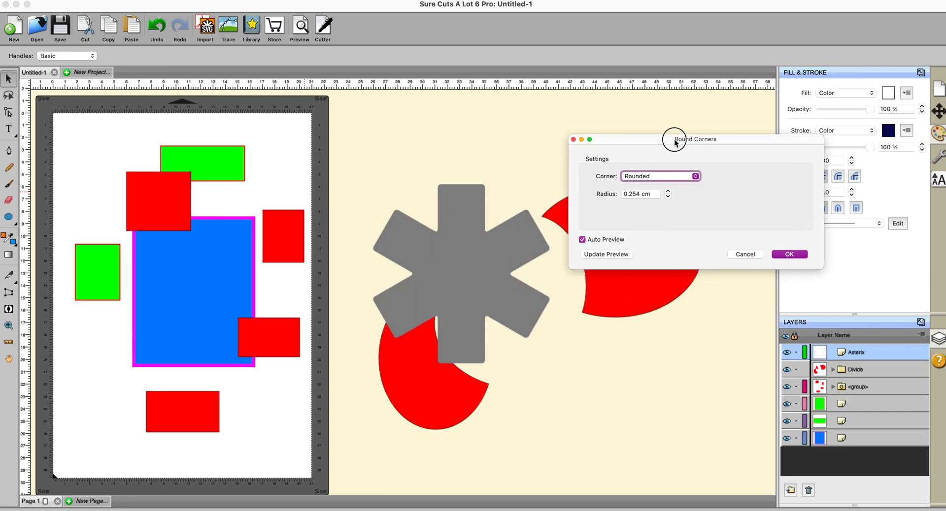
left_click(667, 190)
left_click(667, 191)
left_click(668, 191)
left_click(668, 191)
left_click(668, 191)
left_click(668, 191)
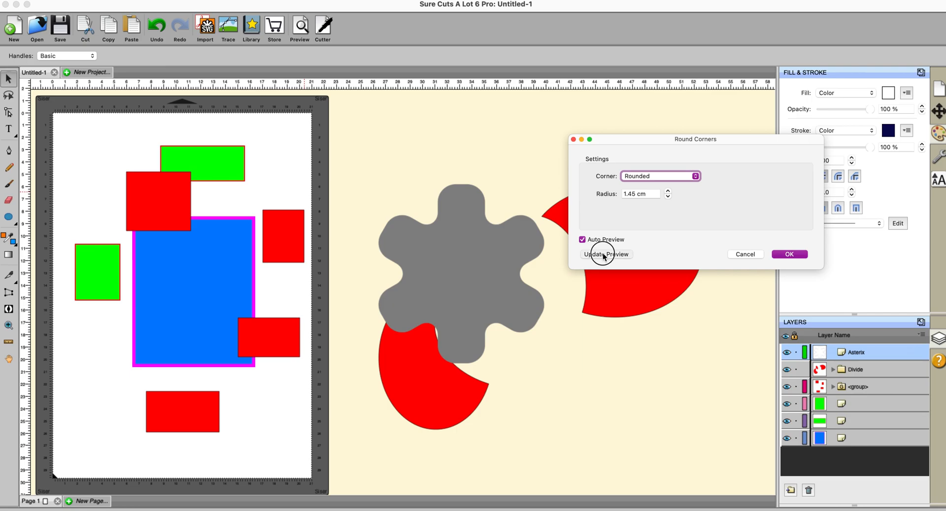
left_click(787, 253)
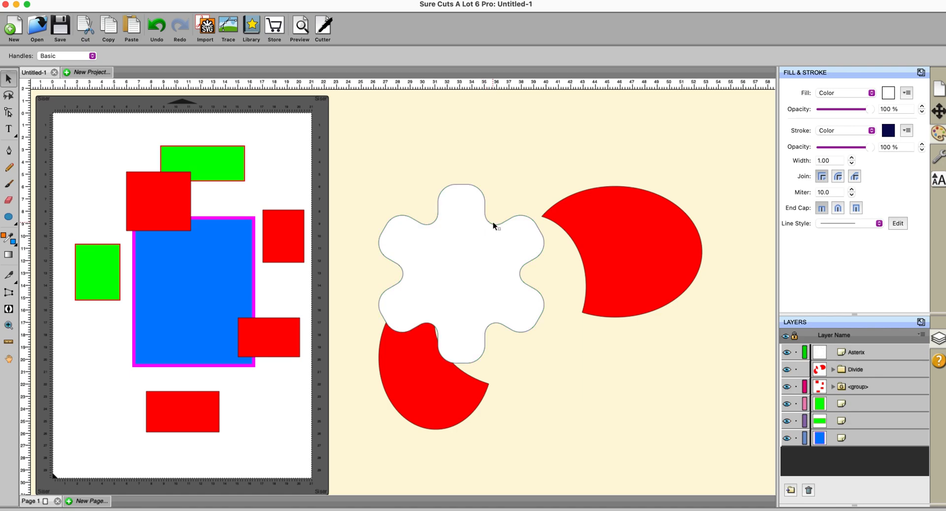
- Delete the asterisk and the divided ellipse pieces, and draw a wide ellipse about 26 by 14 ruler units beside the mat
key("Delete")
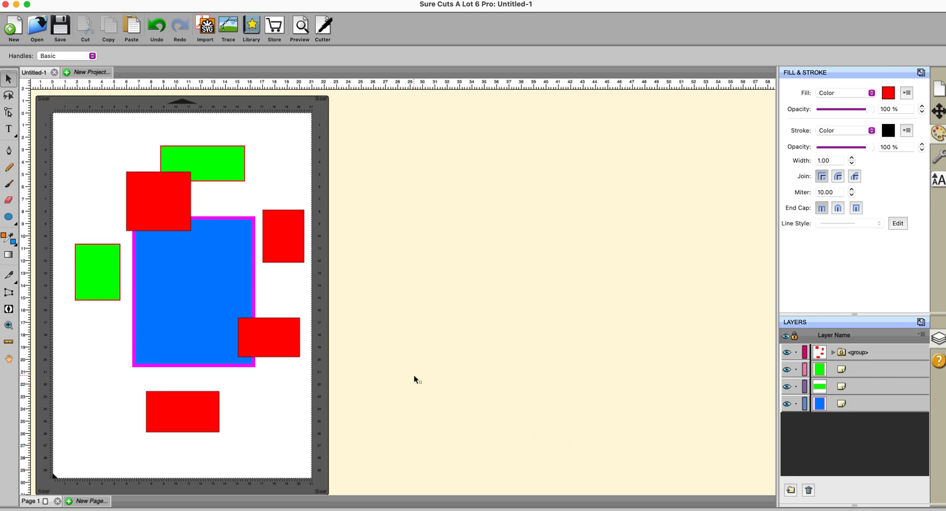
left_click(10, 216)
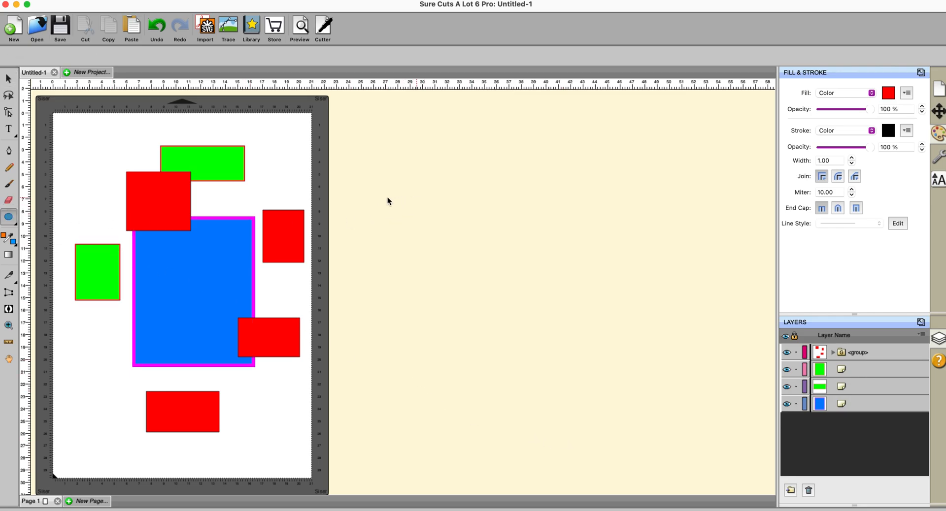
mouse_move(368, 208)
left_mouse_down()
mouse_move(682, 325)
mouse_move(691, 387)
left_mouse_up()
- Set the wide ellipse's fill to yellow (FFFF00)
left_click(9, 129)
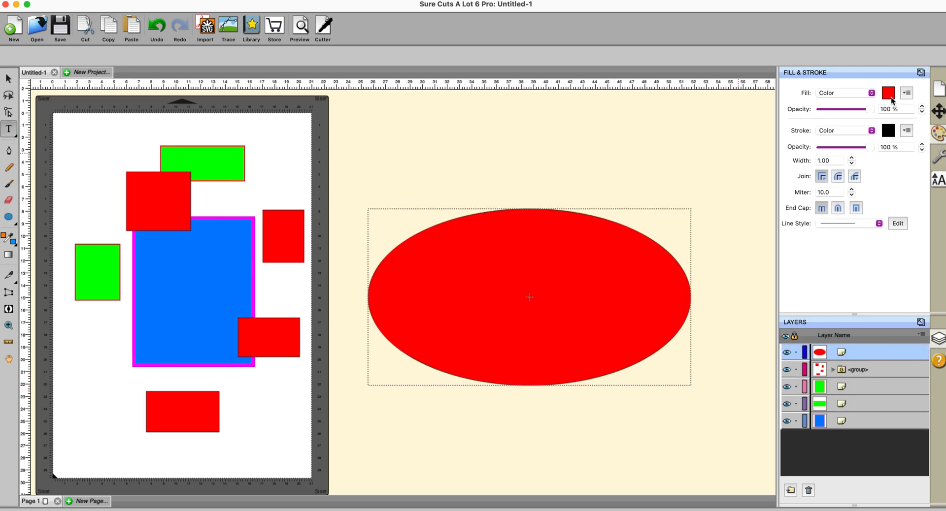
left_click(889, 93)
left_click(418, 223)
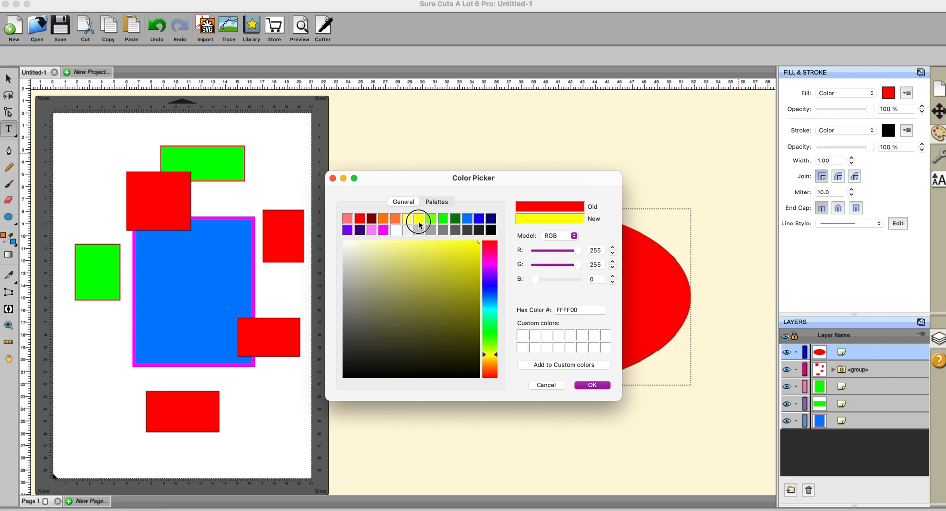
left_click(592, 386)
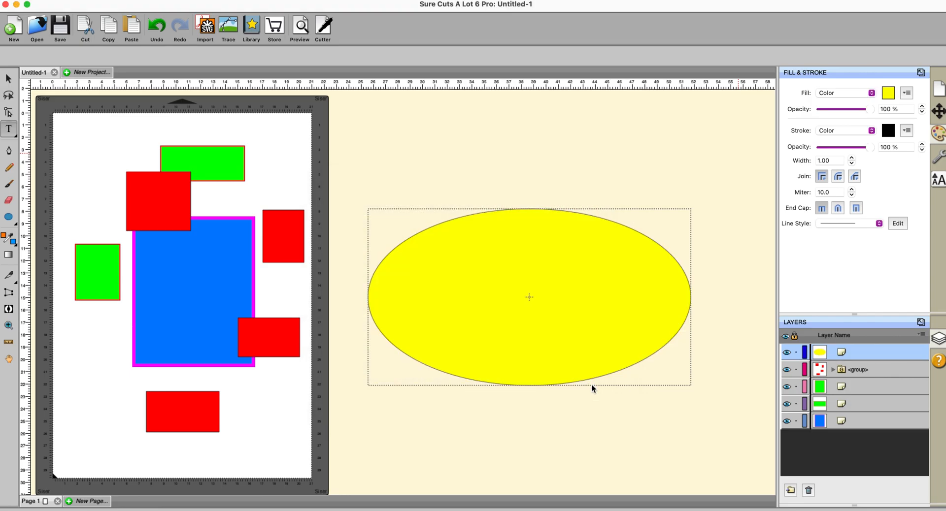
- Add the text "Hello" with a red fill (FF0000) and enlarge it across the middle of the yellow ellipse
left_click(693, 191)
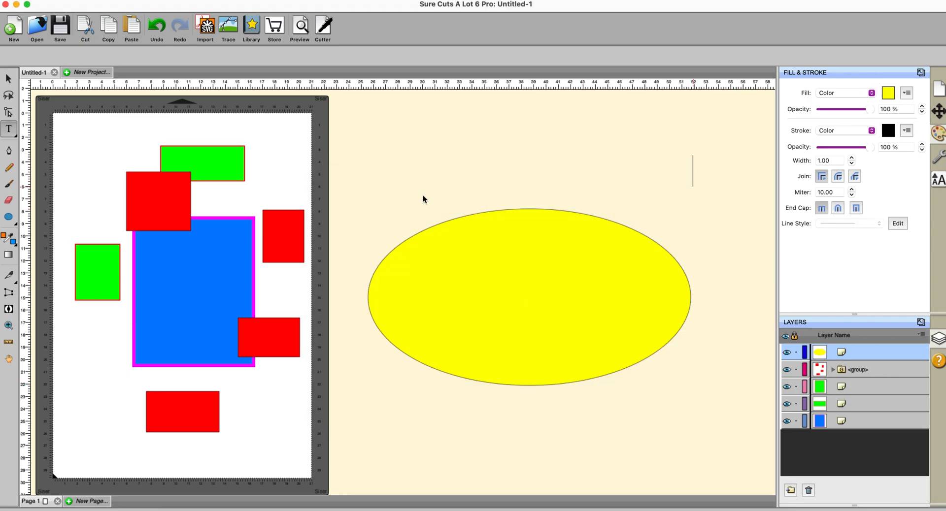
left_click(887, 95)
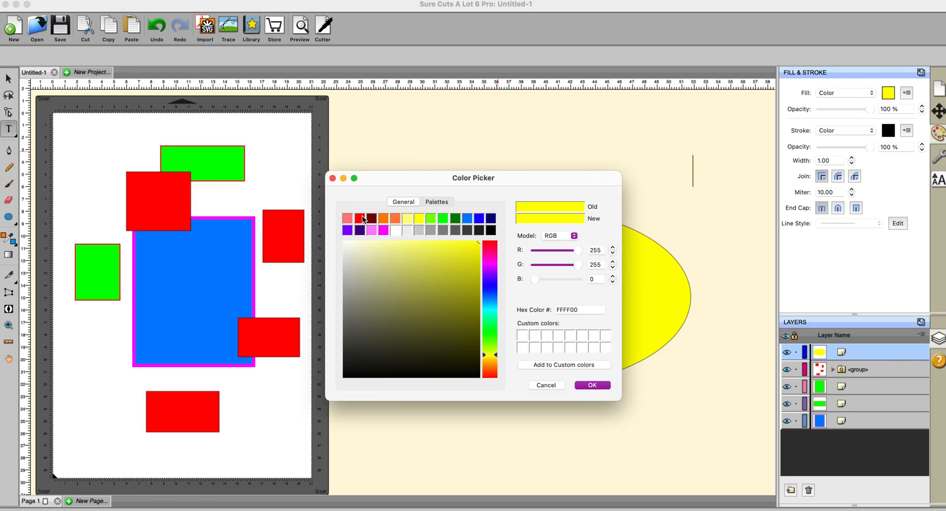
left_click(363, 219)
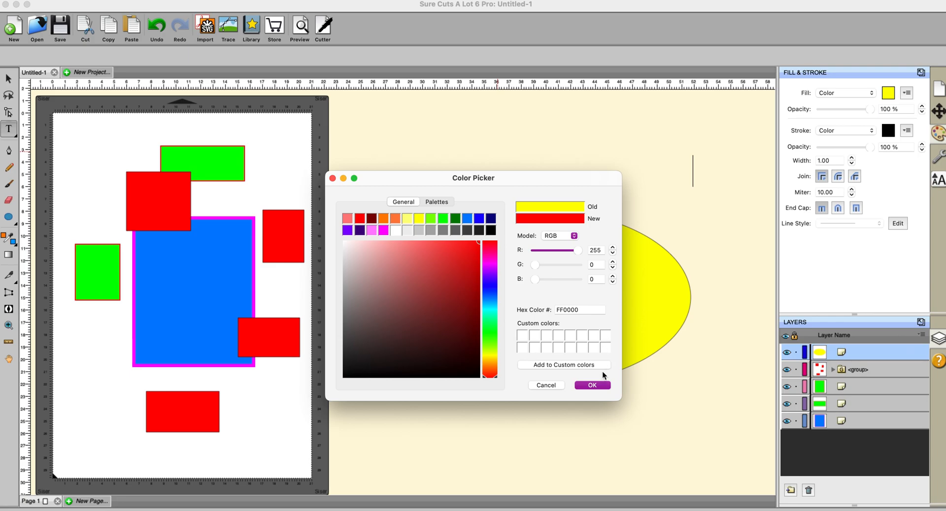
left_click(599, 385)
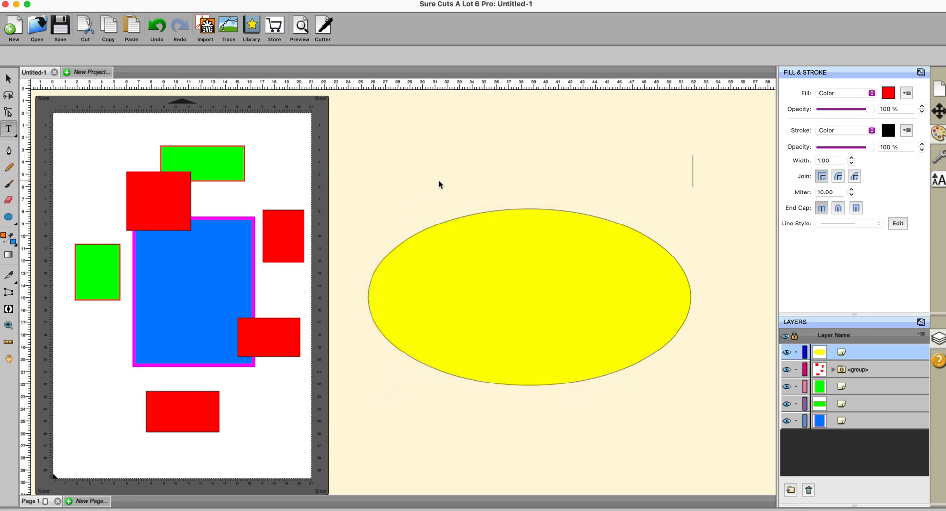
type("H")
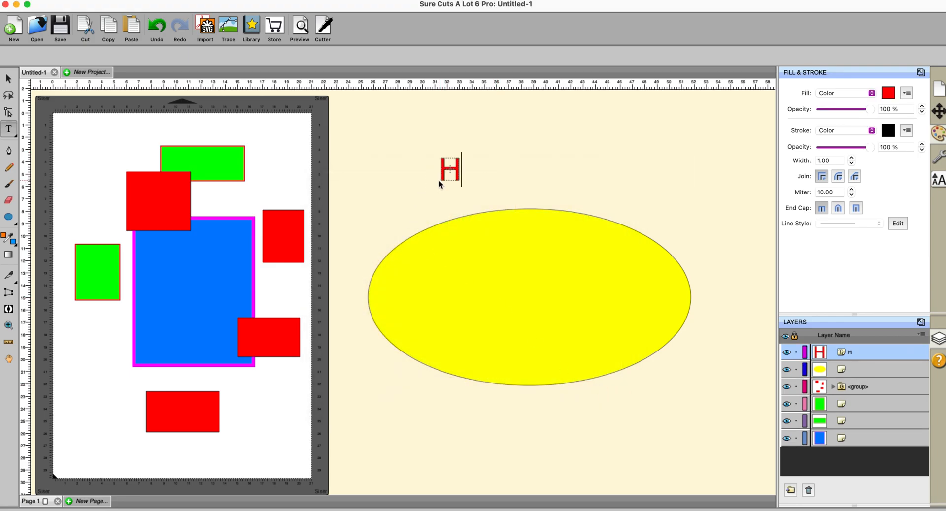
type("ello")
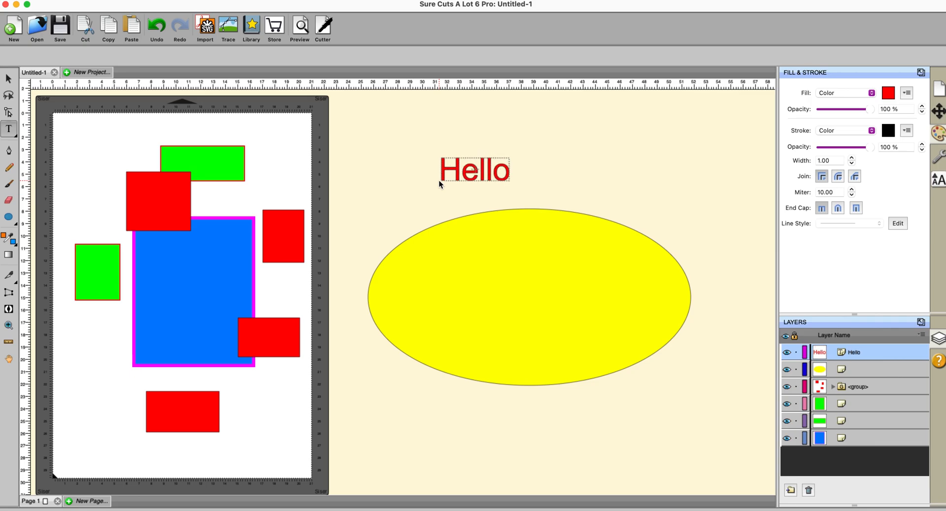
left_click(6, 77)
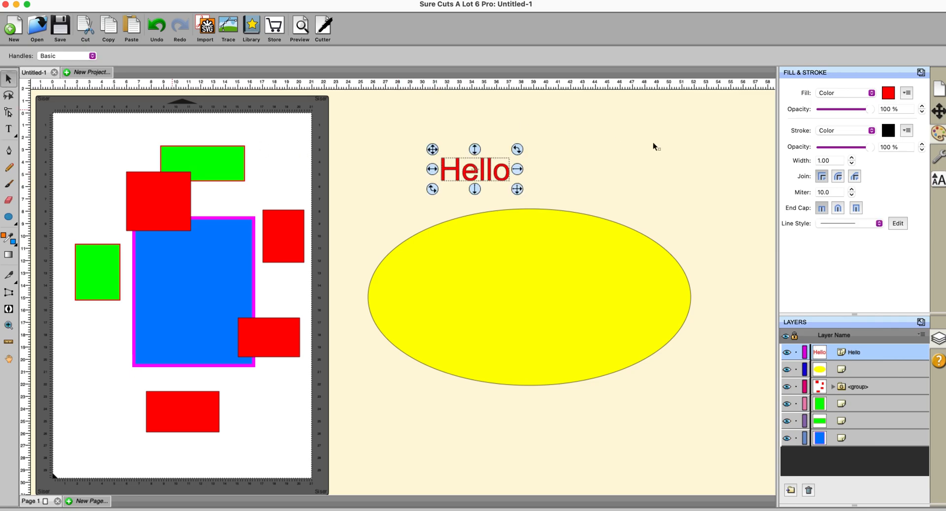
left_click_drag(644, 211, 614, 285)
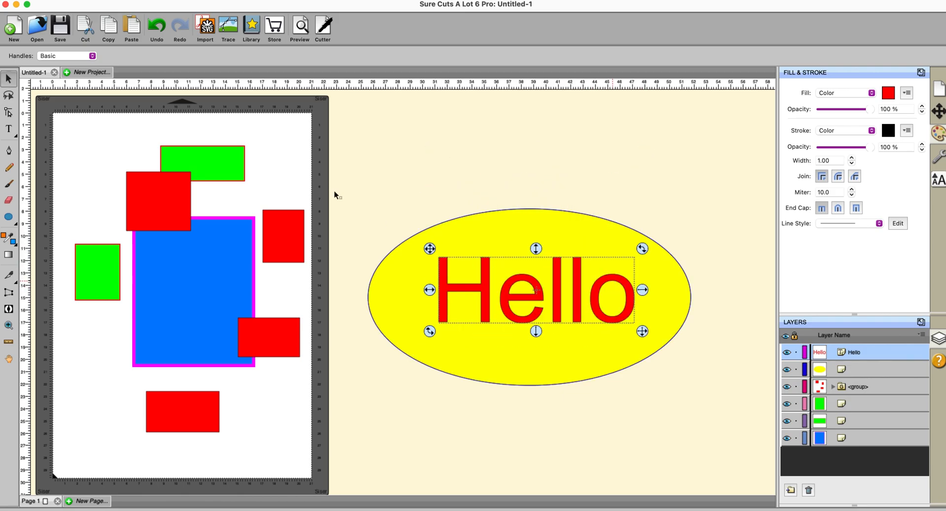
- Flatten the "Hello" text and the yellow ellipse together, and drag the text down off the ellipse
left_click_drag(338, 176, 745, 430)
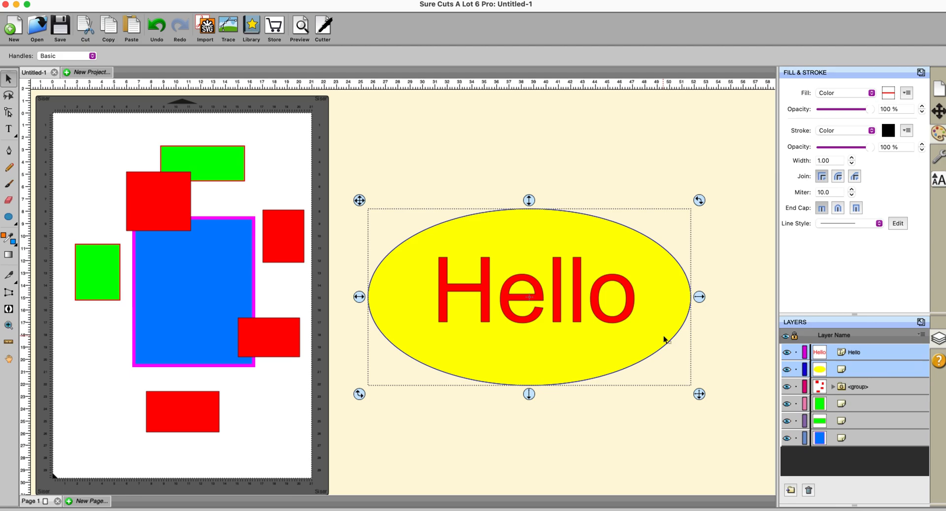
left_click(195, 0)
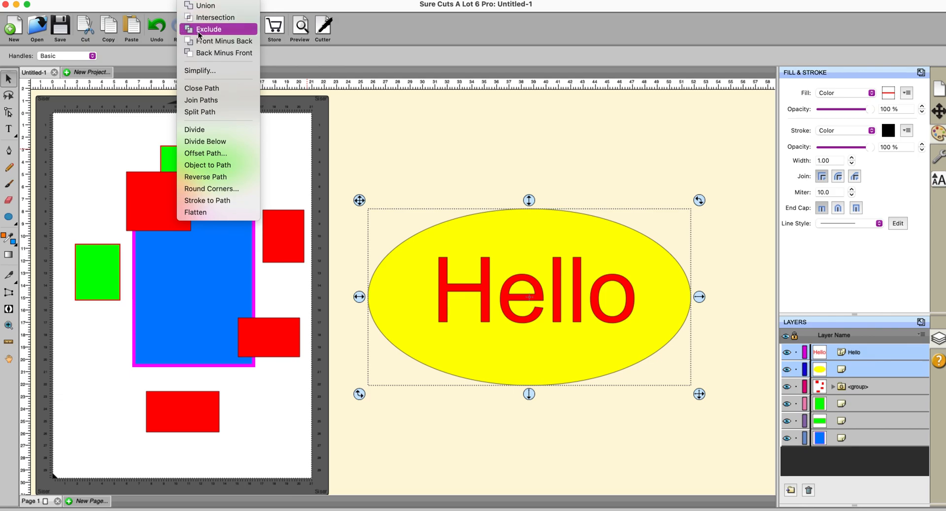
left_click(205, 209)
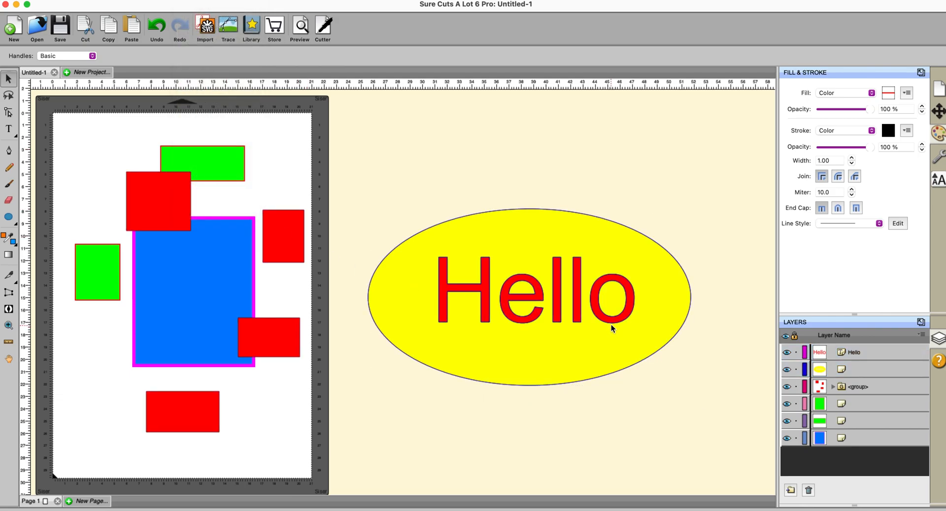
left_click_drag(611, 322, 585, 465)
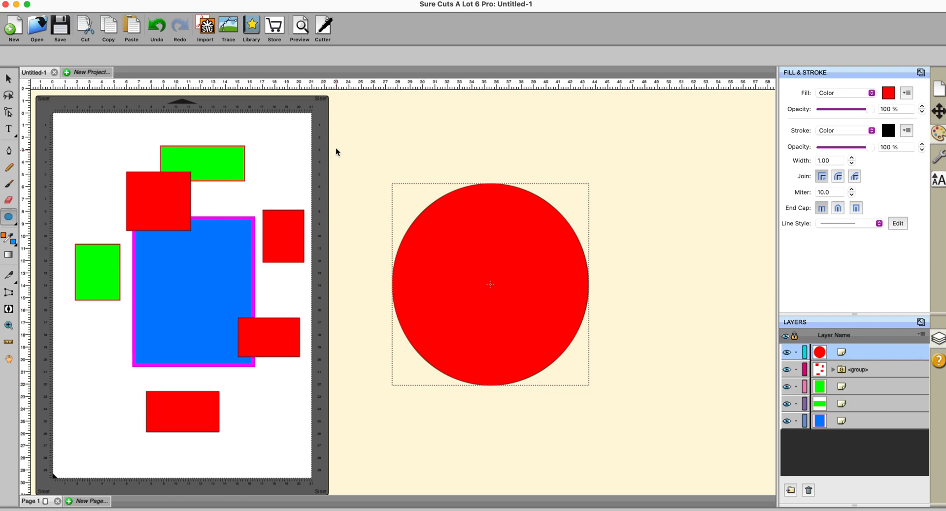
- Examine the Line Fill effect's fill types and settings for the red circle and close it without applying
left_click(278, 1)
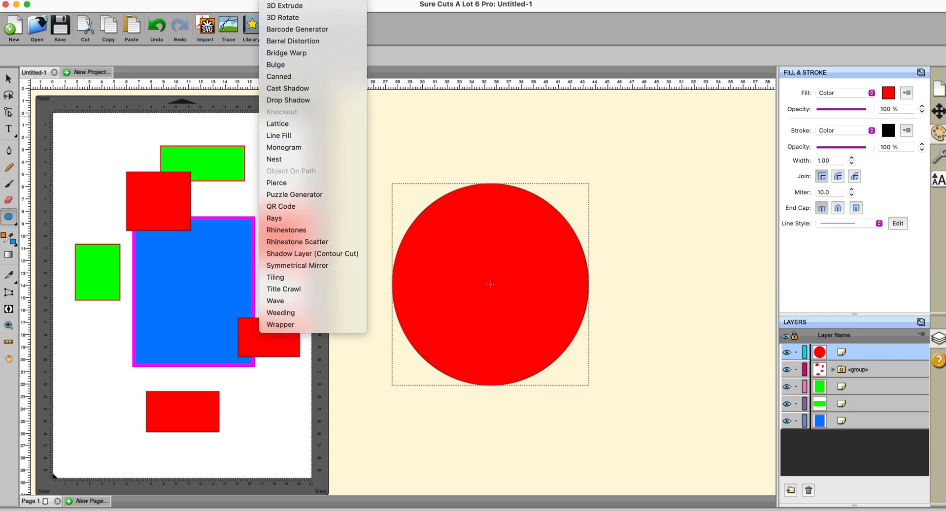
left_click(288, 134)
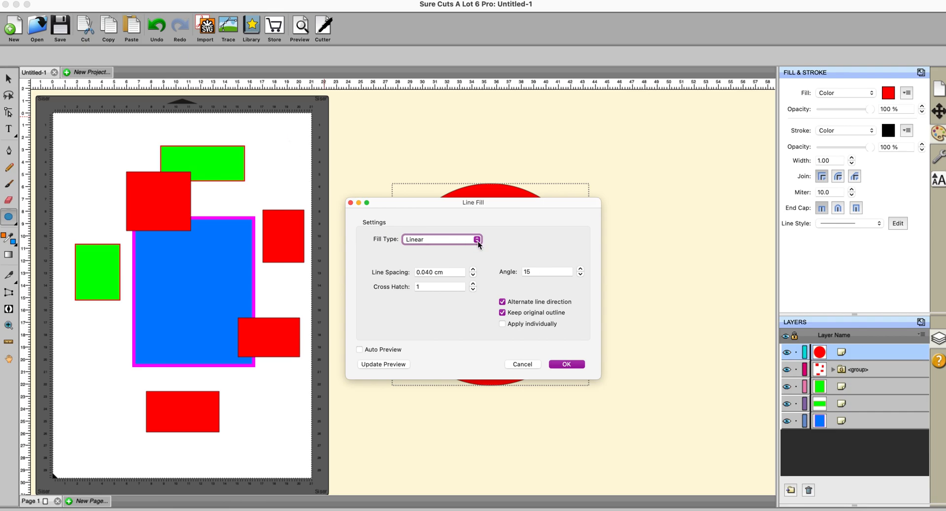
left_click(477, 240)
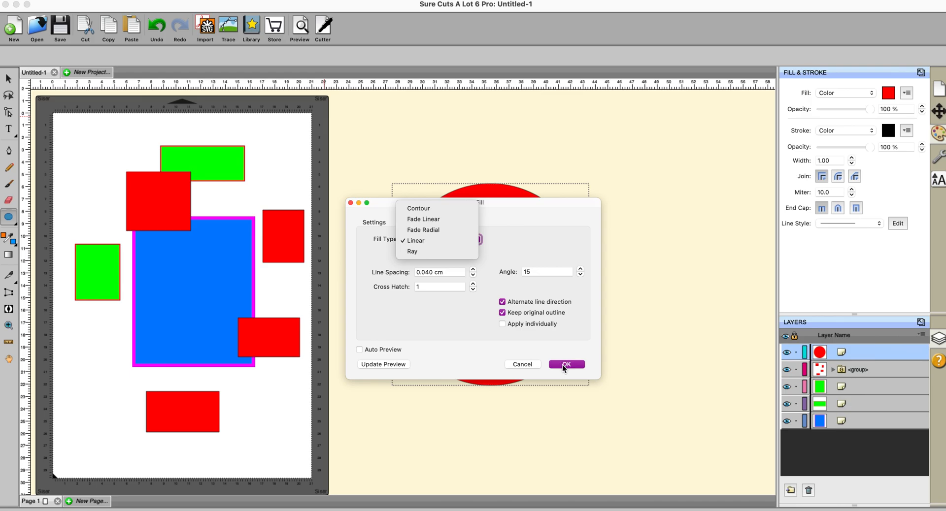
left_click(528, 365)
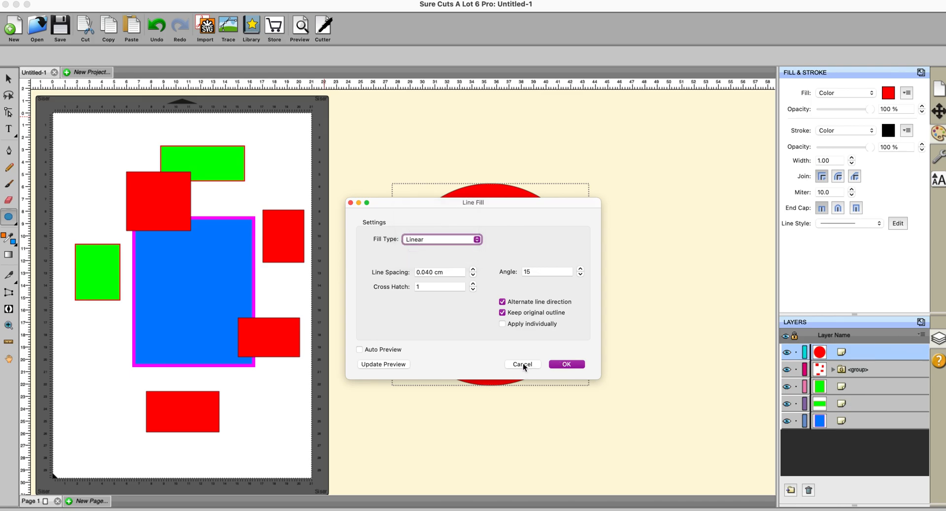
left_click(521, 365)
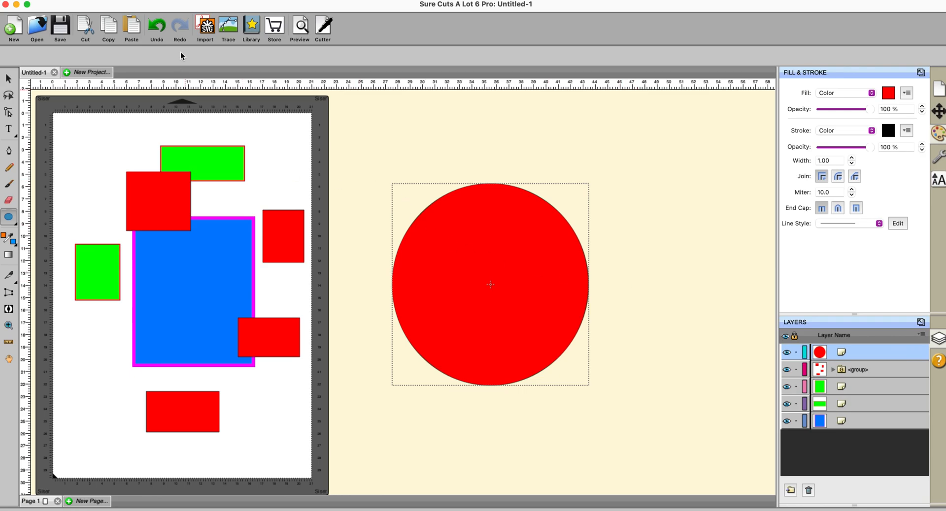
- Apply the Rhinestones effect to the red circle with SS 12 stones for both the outline and the fill
left_click(286, 1)
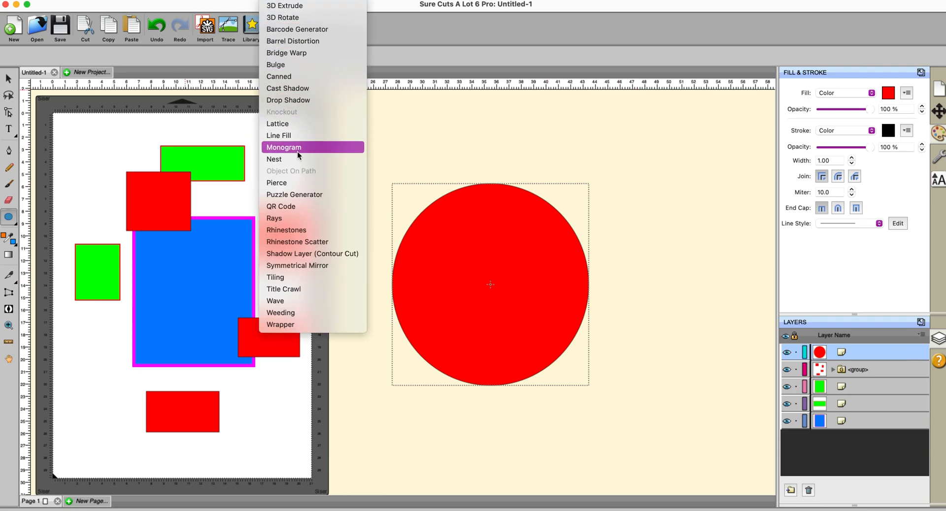
left_click(302, 230)
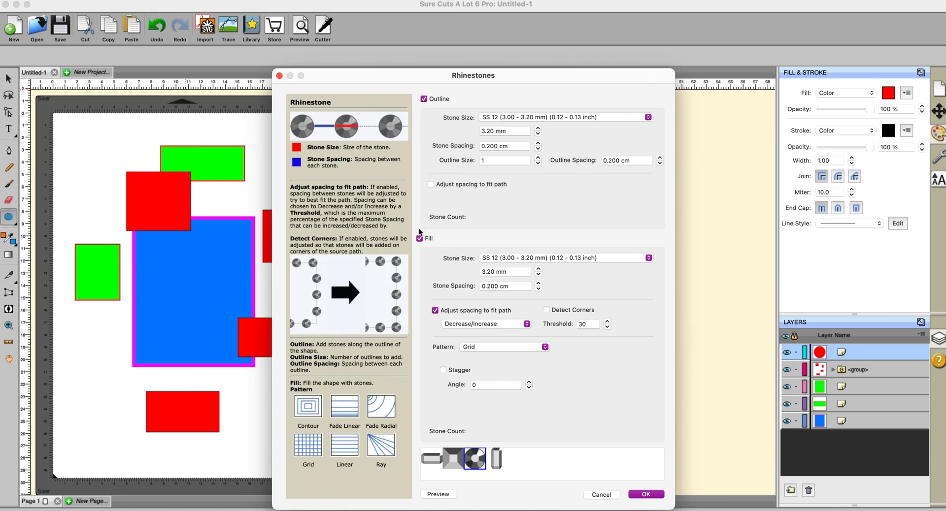
left_click(642, 496)
left_click_drag(466, 77, 819, 31)
- Break apart the rhinestone circle and expand its layer to show the separate fill and outline stones
left_click_drag(353, 164, 650, 457)
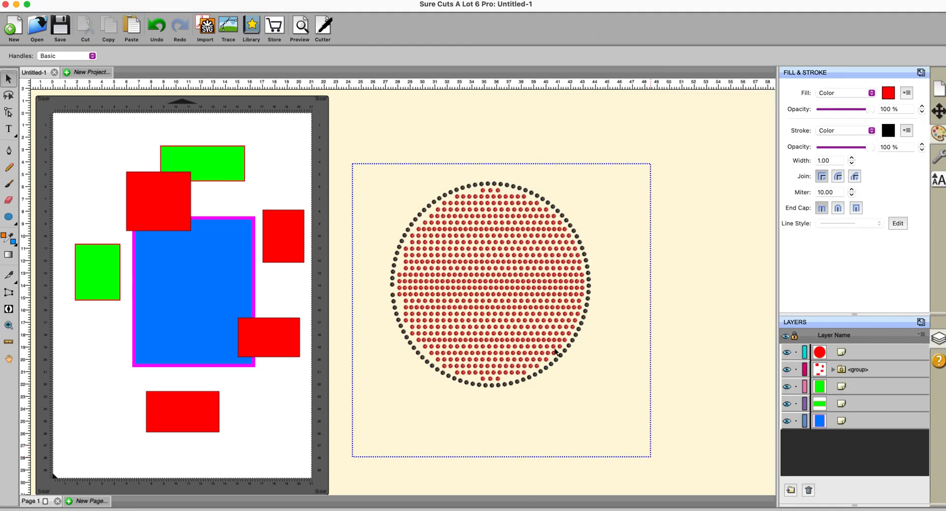
right_click(495, 266)
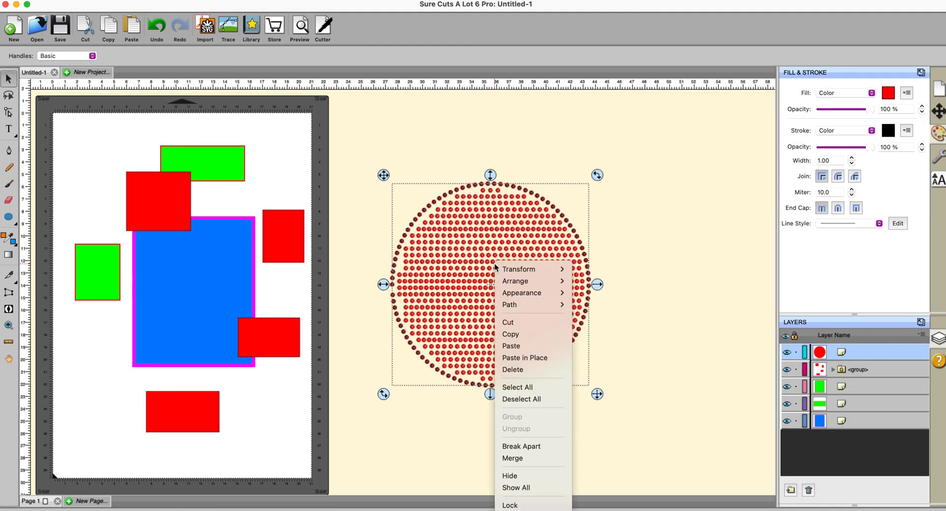
left_click(521, 447)
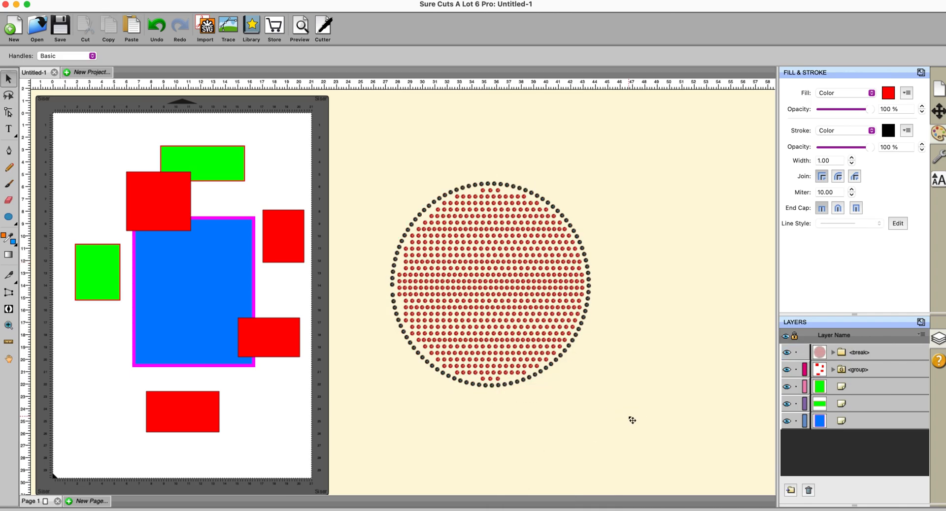
left_click(832, 353)
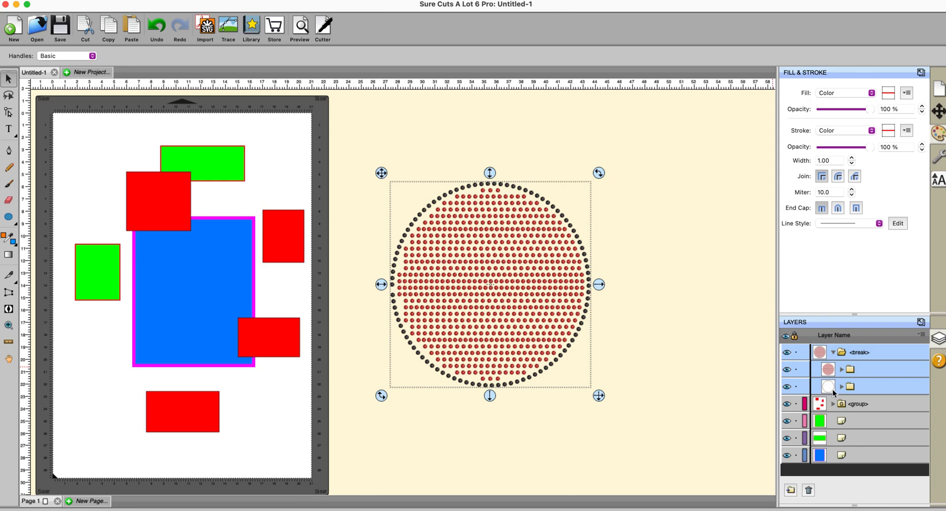
left_click(819, 391)
left_click(796, 387)
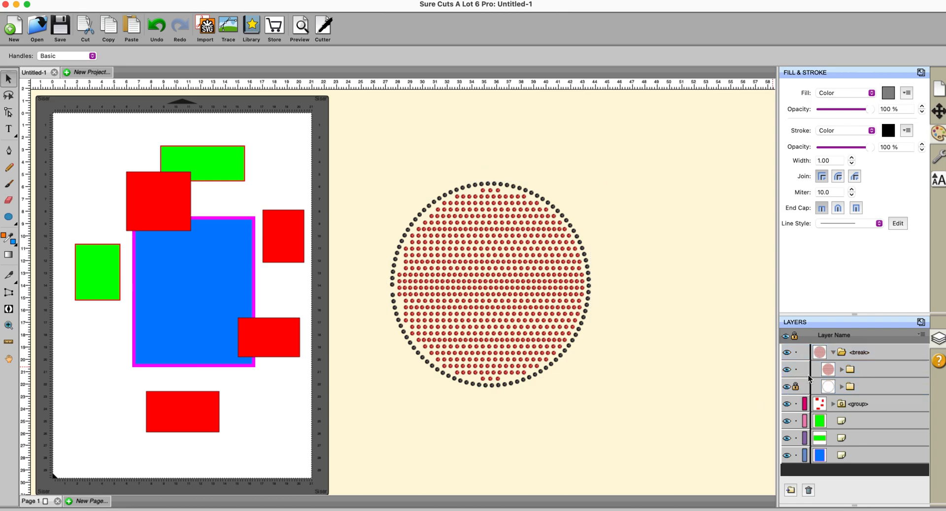
double_click(862, 387)
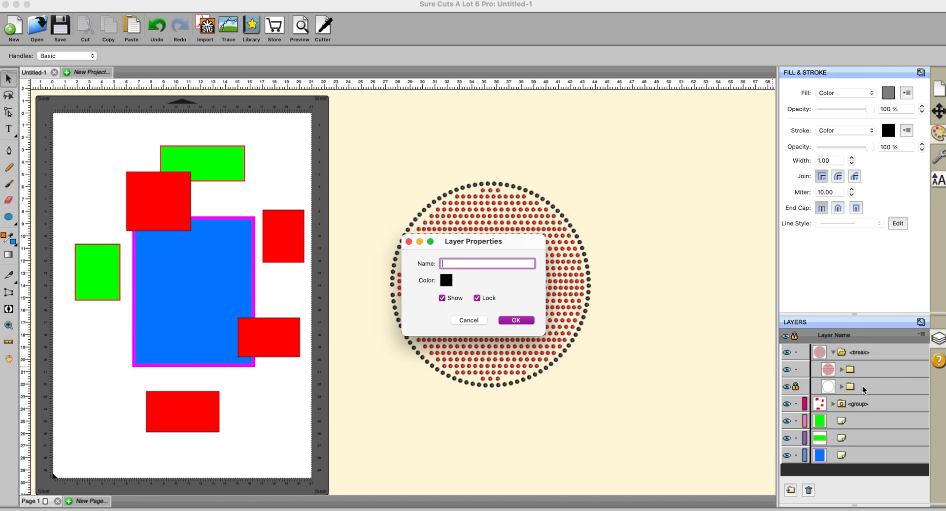
left_click(472, 320)
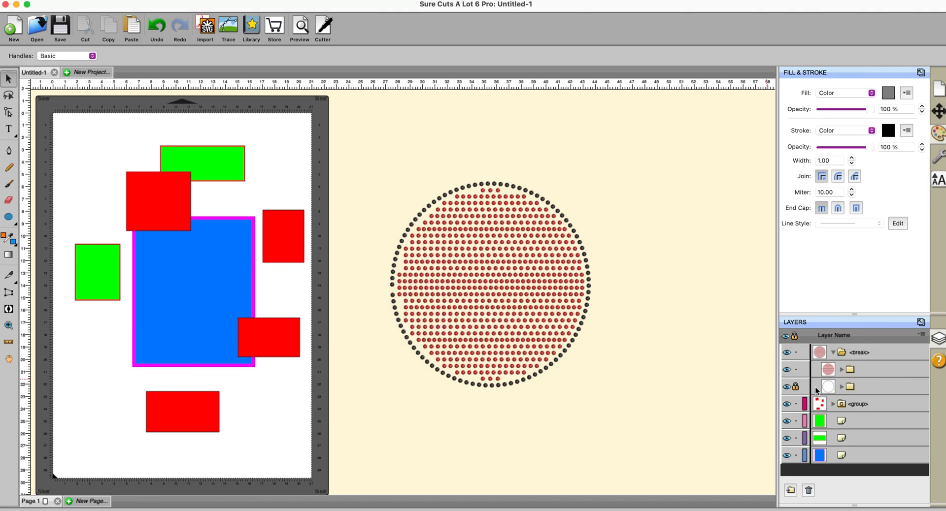
left_click(795, 387)
- Select the outline stones' sublayer and shift the ring of stones very slightly down and to the right
left_click(852, 388)
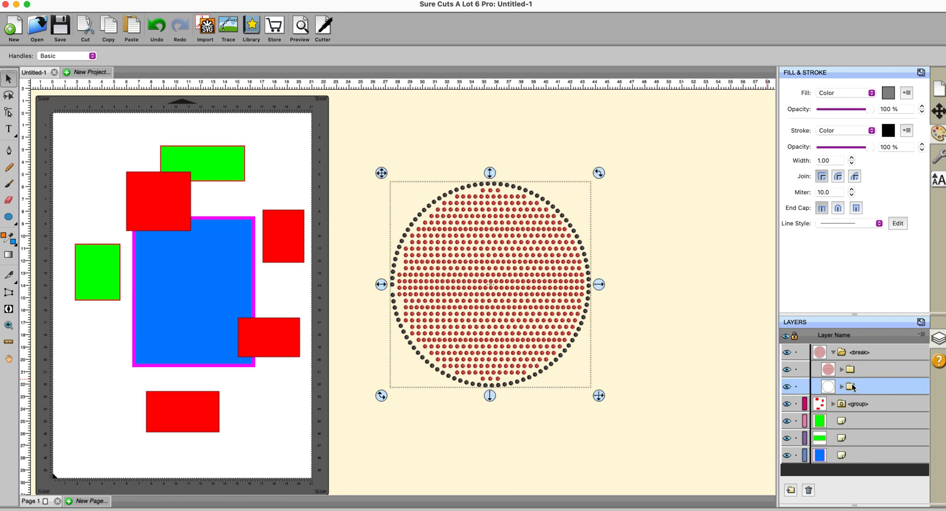
left_click(606, 257)
mouse_move(484, 265)
left_mouse_down()
mouse_move(664, 256)
mouse_move(487, 267)
left_mouse_up()
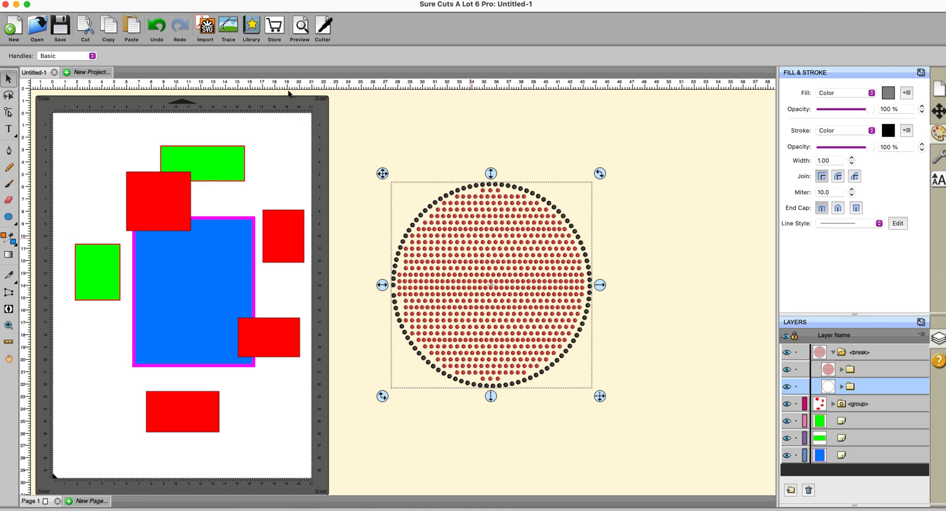
- Examine the Rhinestones effect's outline and fill settings and close it without applying
left_click(280, 1)
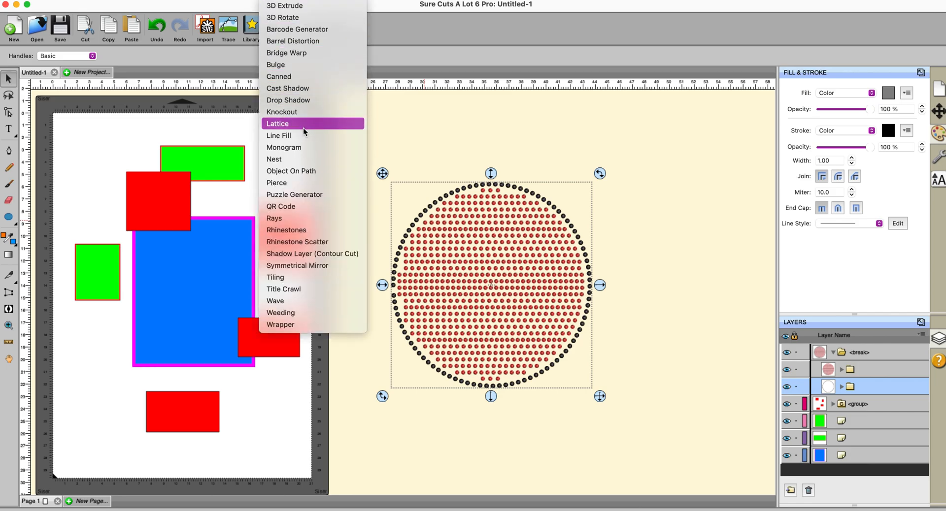
left_click(312, 230)
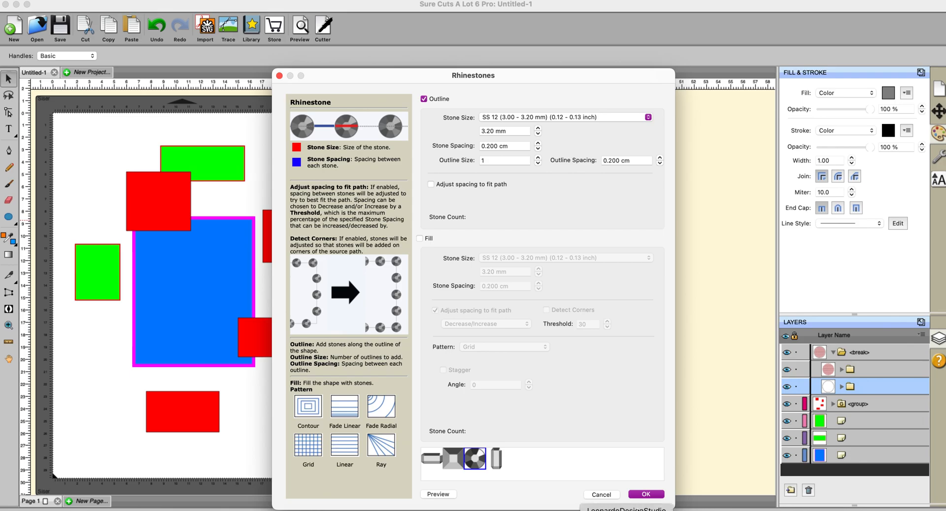
left_click(279, 75)
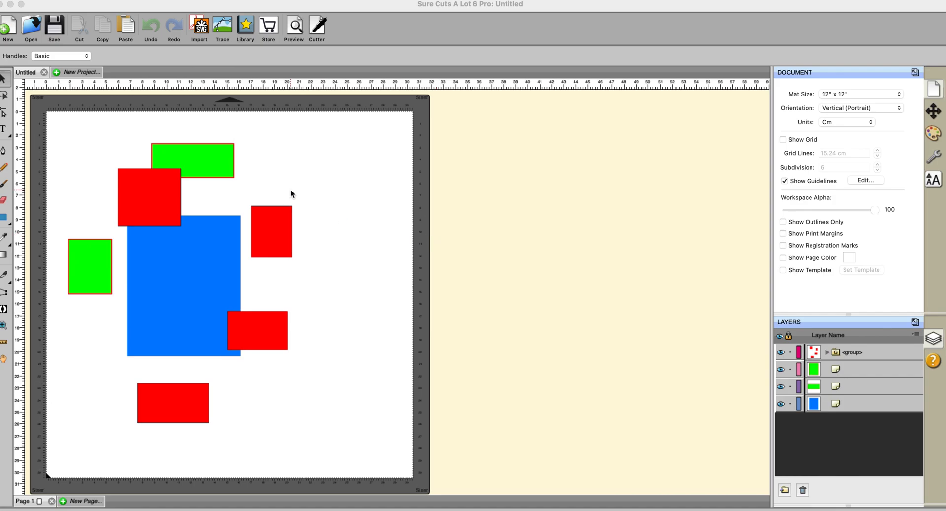
- Insert the Heart 2 shape from the Basic Shapes library, move it right of the page and enlarge it to about 9.5 cm wide
left_click(245, 27)
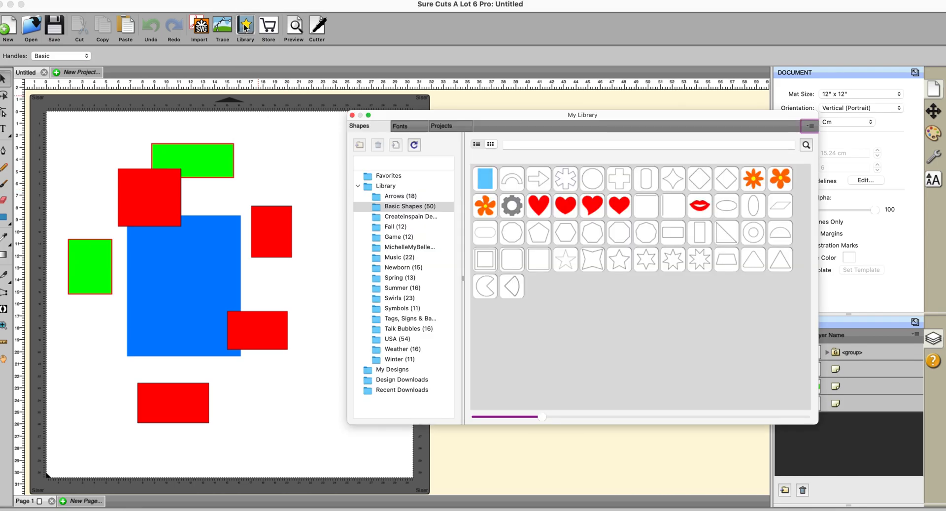
double_click(542, 205)
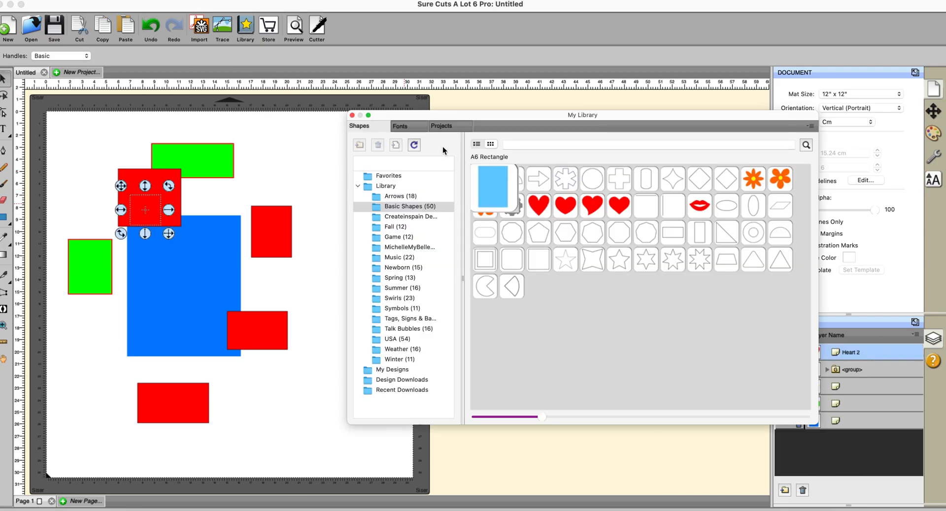
left_click(352, 116)
left_click_drag(146, 205, 432, 239)
left_click_drag(456, 268, 540, 331)
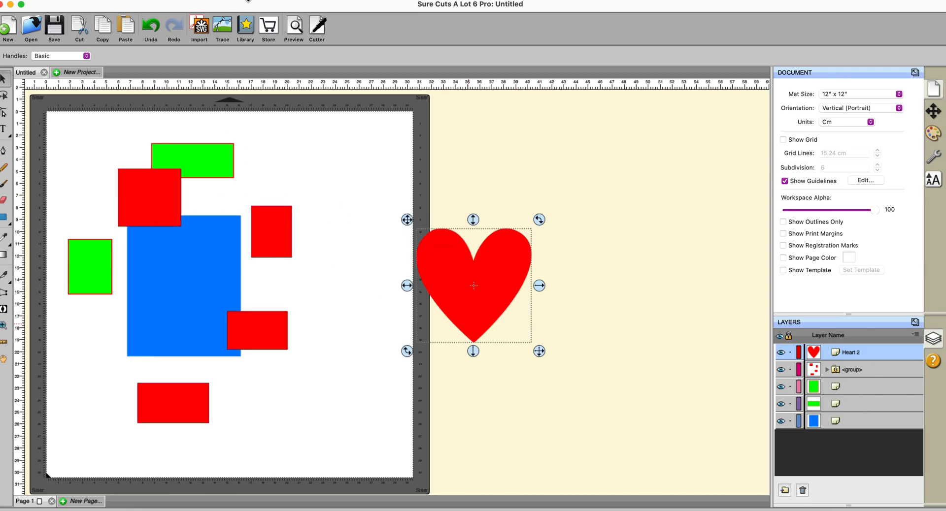
- Apply the Rhinestone Scatter effect around the red heart with pink (FF80FF) SS 12 stones in the Contour shape
left_click(279, 2)
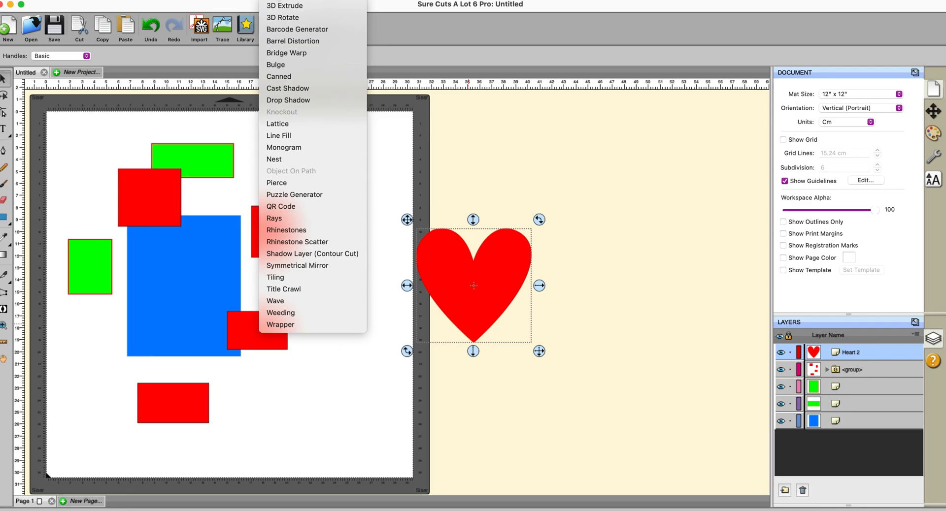
left_click(292, 244)
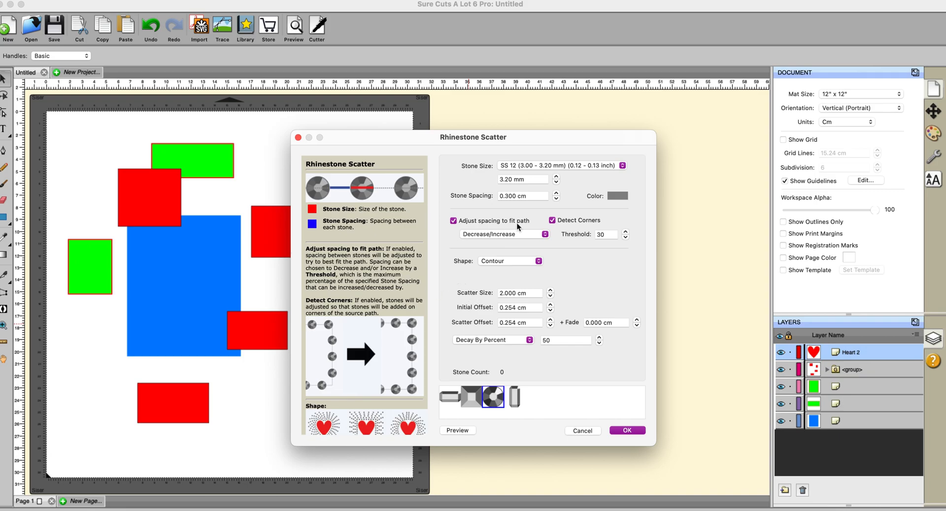
left_click(620, 197)
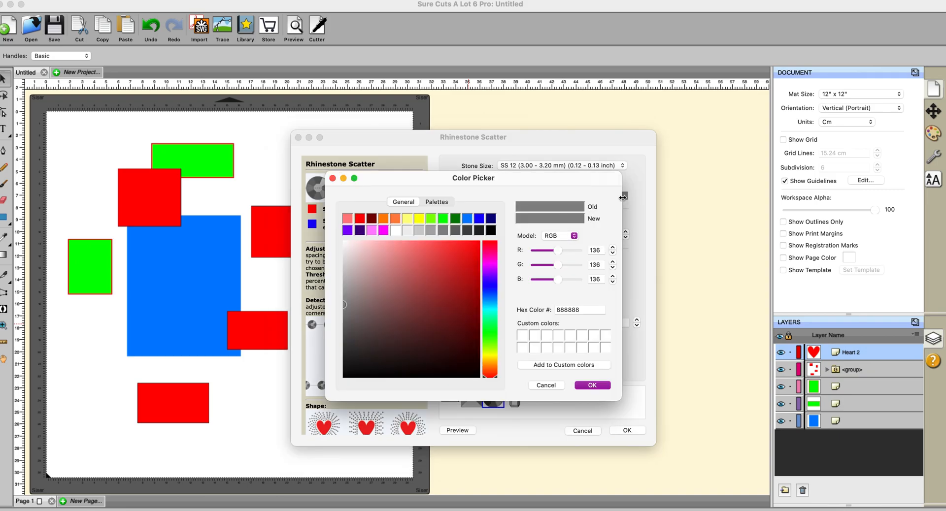
left_click(372, 231)
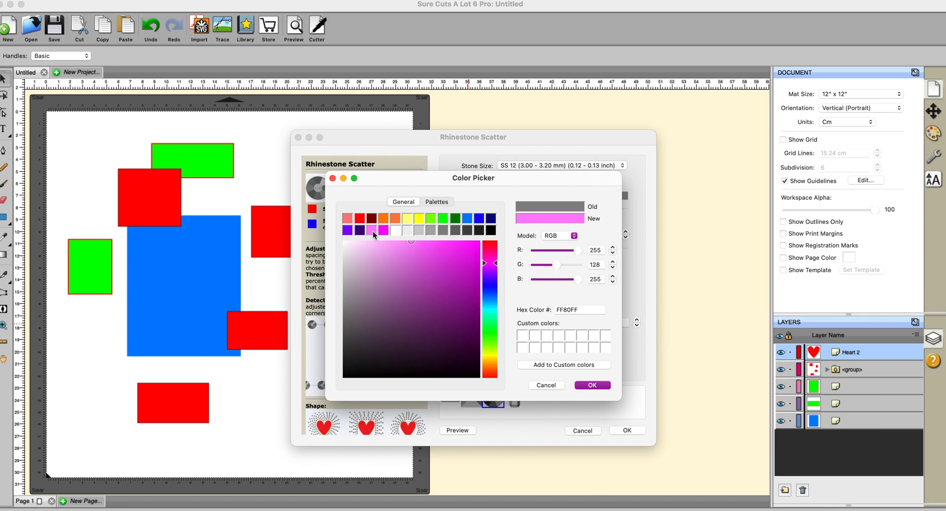
left_click(592, 383)
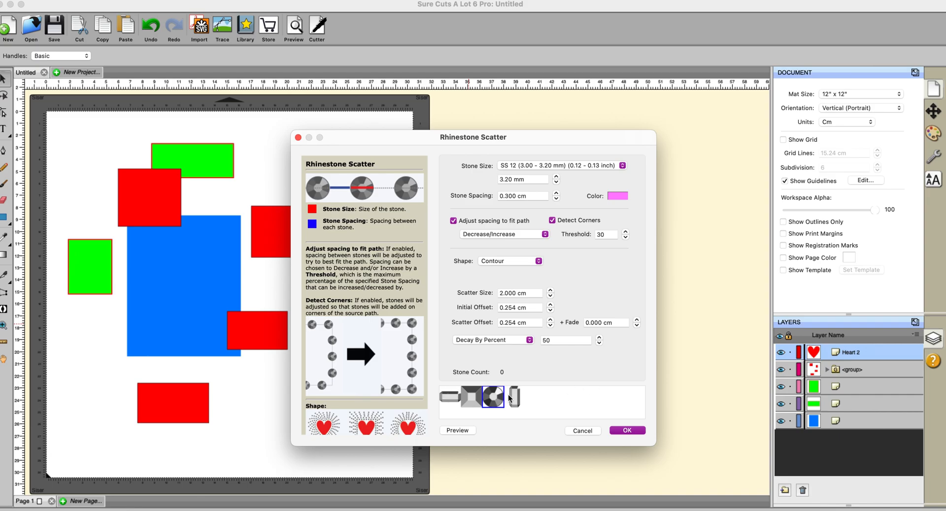
scroll(392, 416, "down", 3)
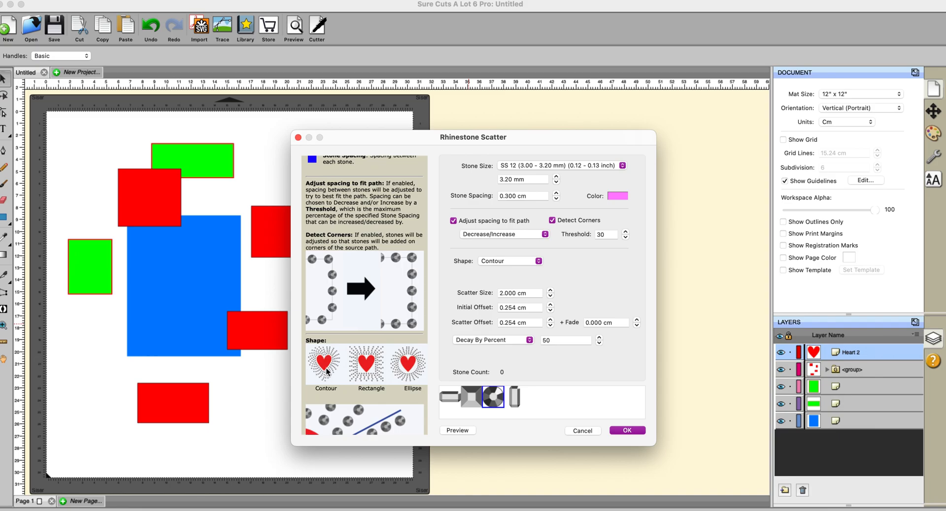
left_click(633, 428)
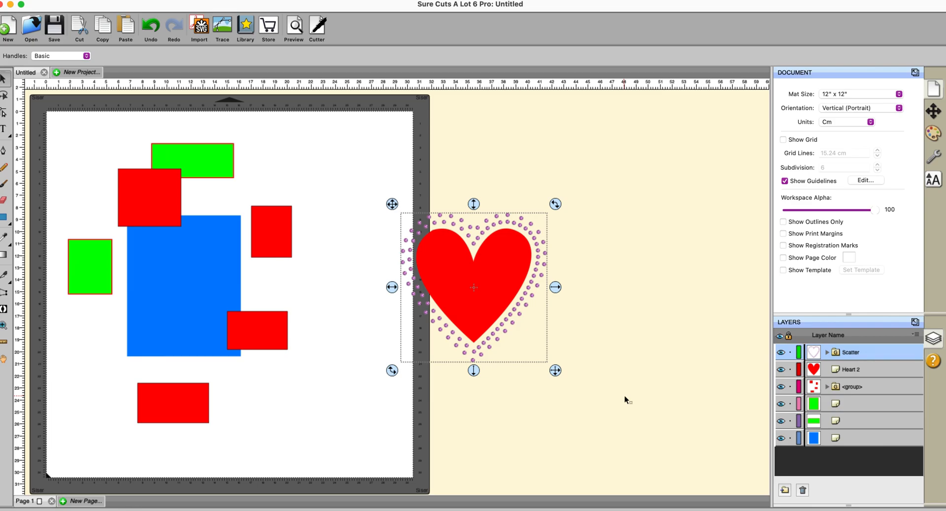
- Delete the red heart together with its scattered rhinestones
key("Delete")
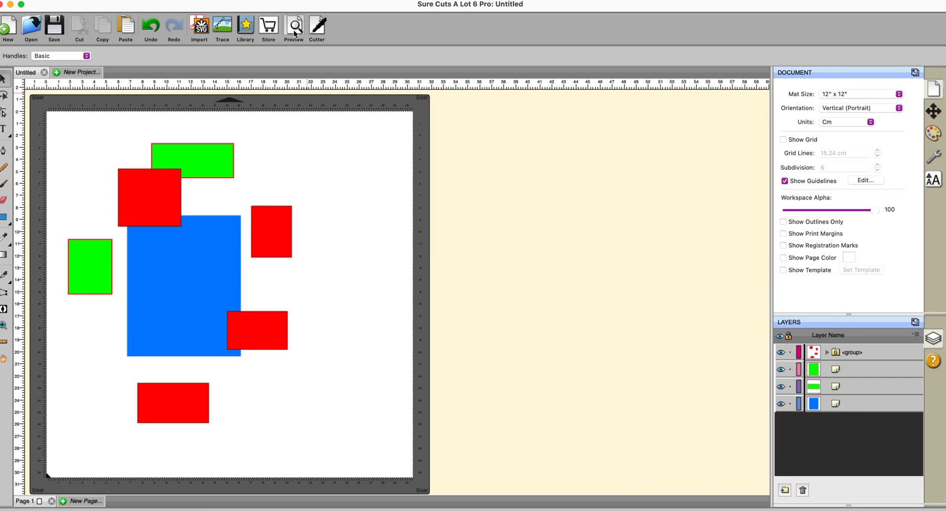
- Set the grouped red rectangles' cut line type to Score and preview the project's cut, draw and score lines
key("super+z")
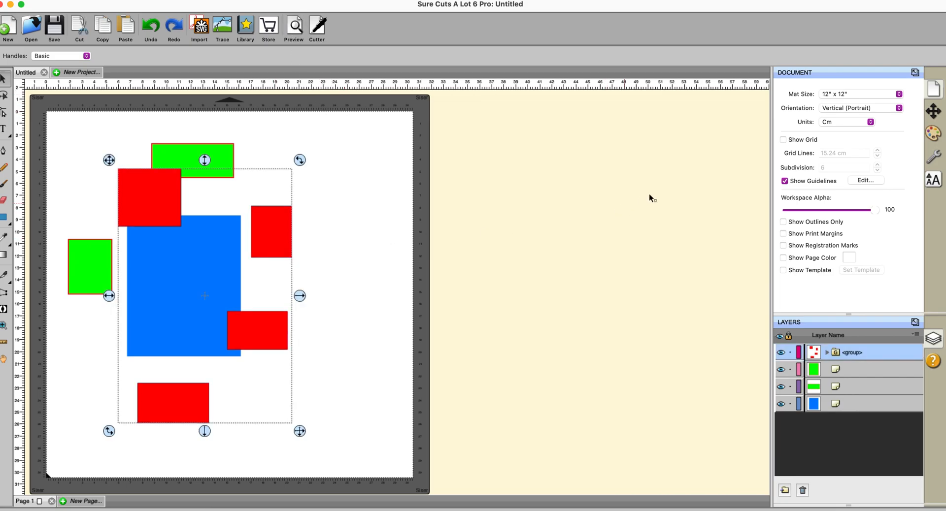
left_click(934, 156)
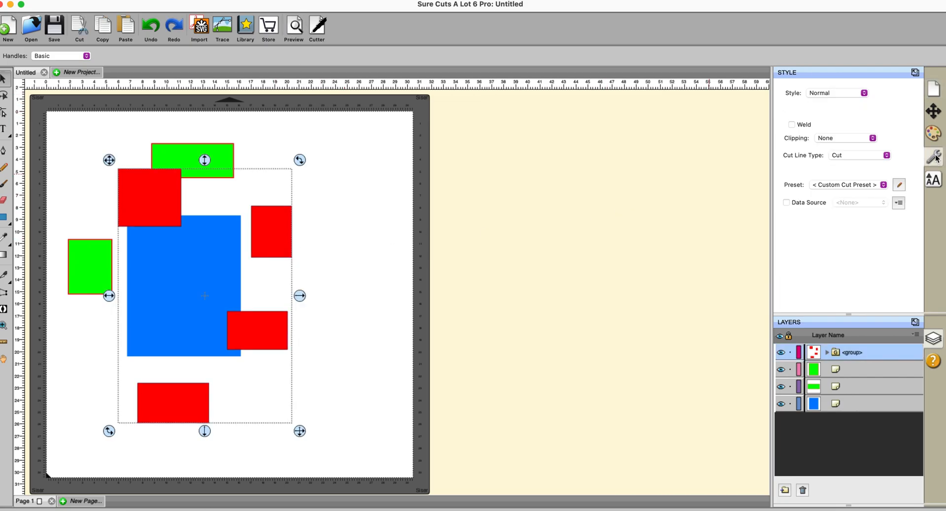
left_click(888, 156)
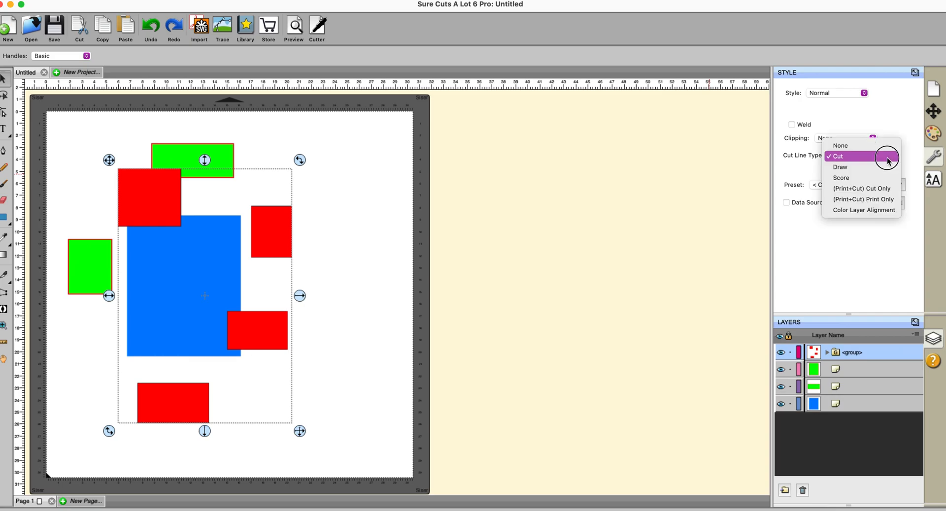
left_click(854, 178)
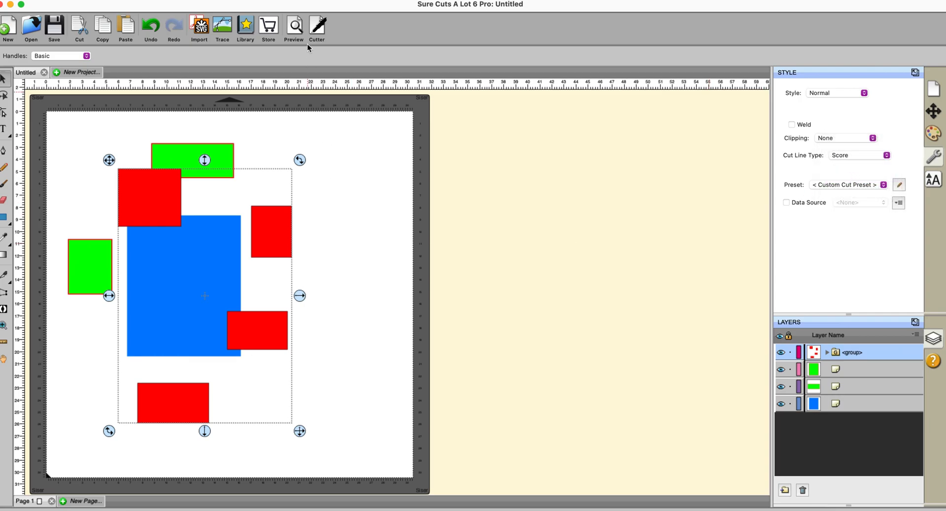
left_click(297, 30)
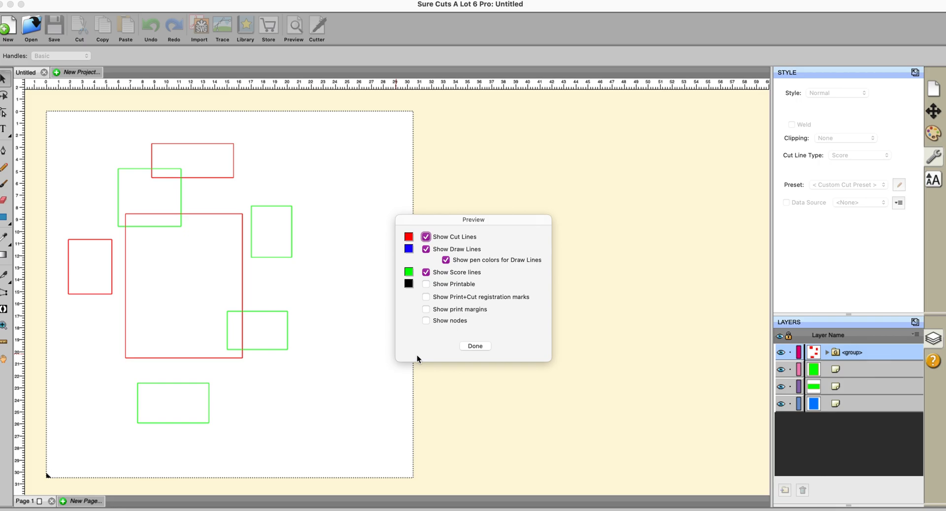
left_click(474, 346)
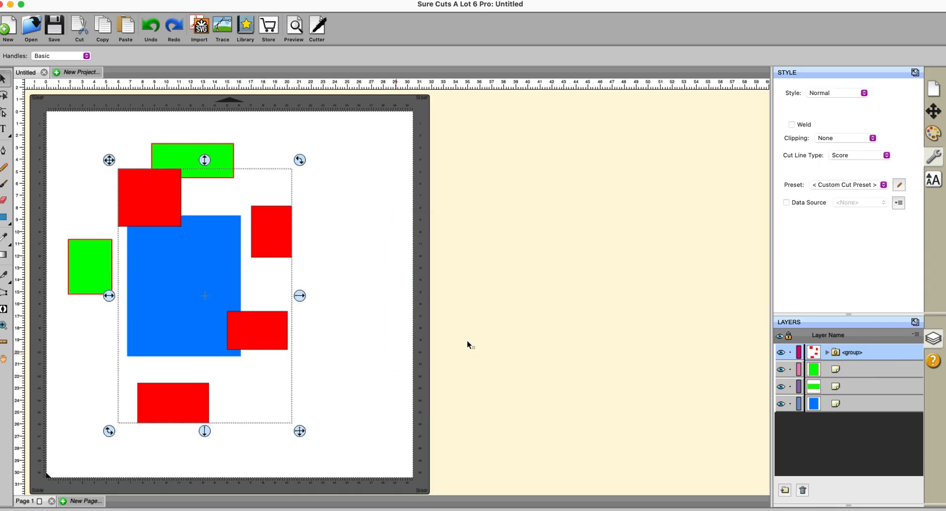